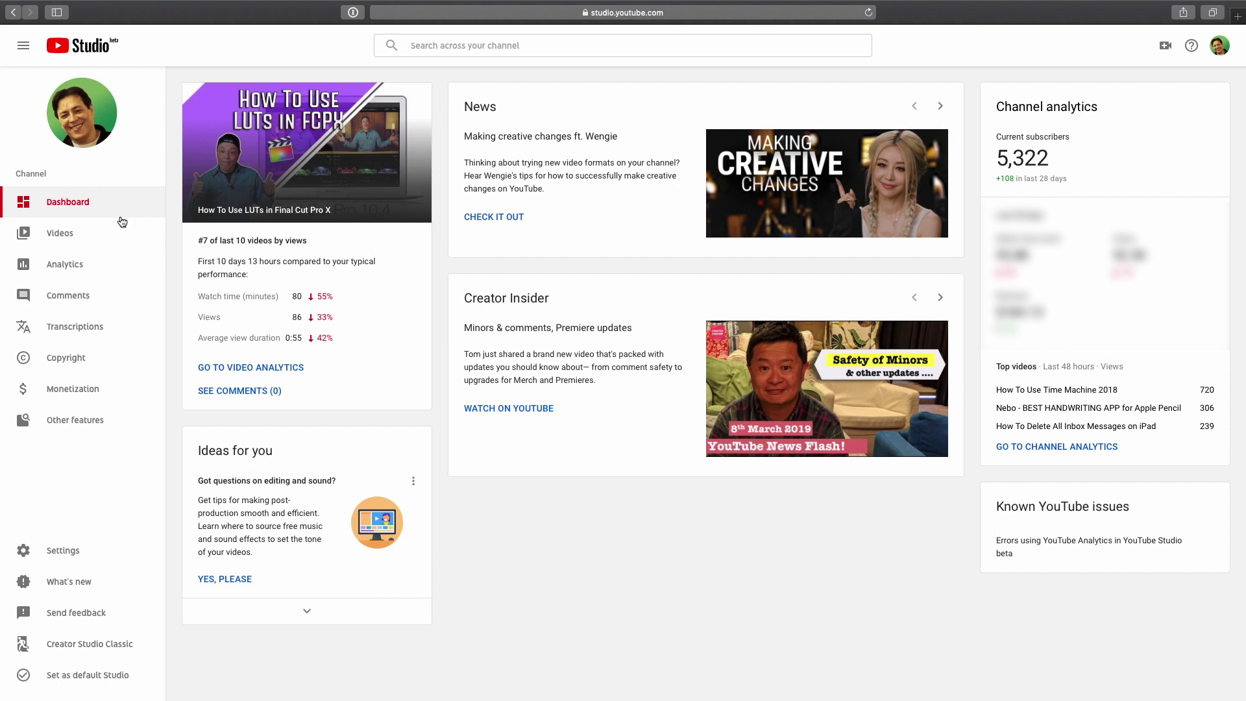
Step: Open 'Demo Clip To Trim and Edit Using YouTube Video Editor' from the uploads list into the editor
left_click(61, 234)
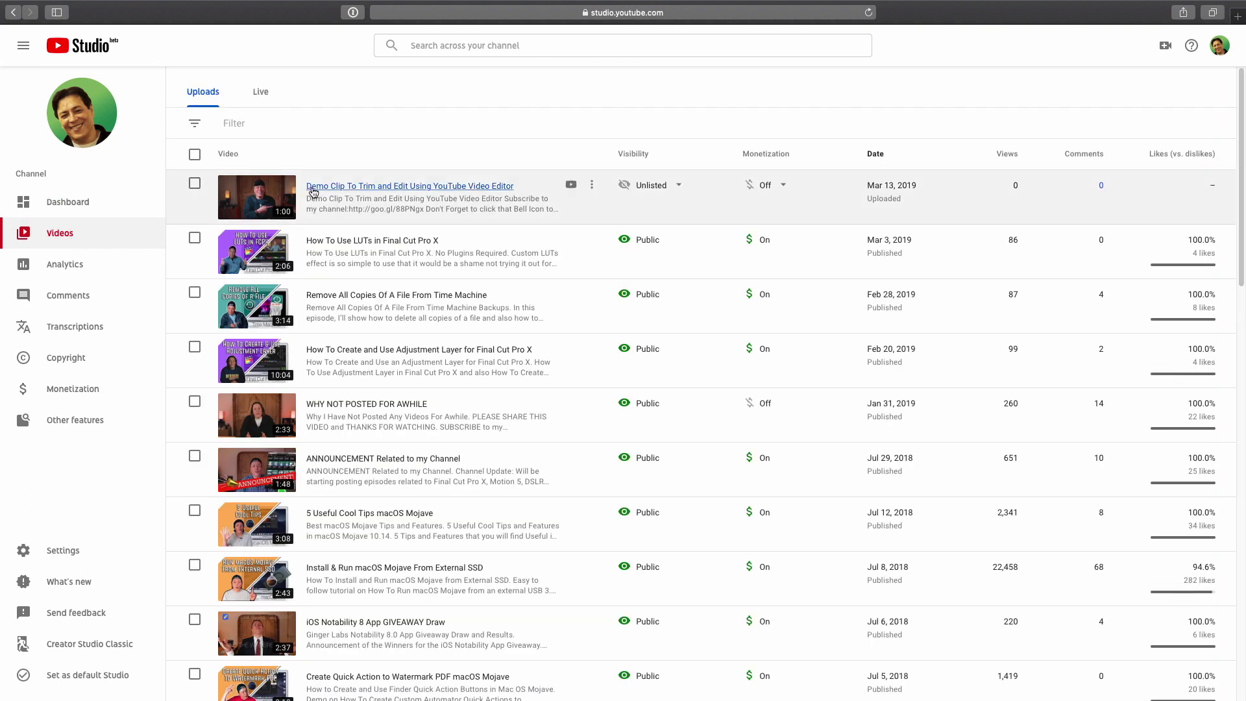
left_click(320, 186)
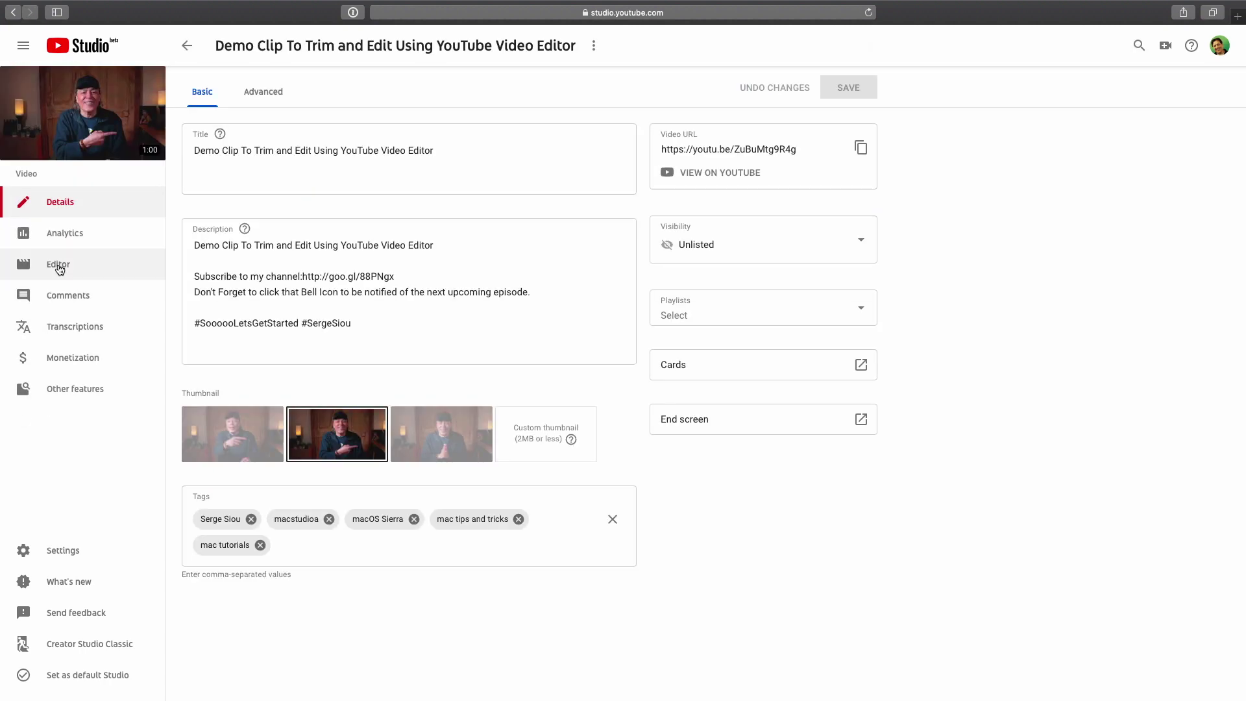
left_click(58, 265)
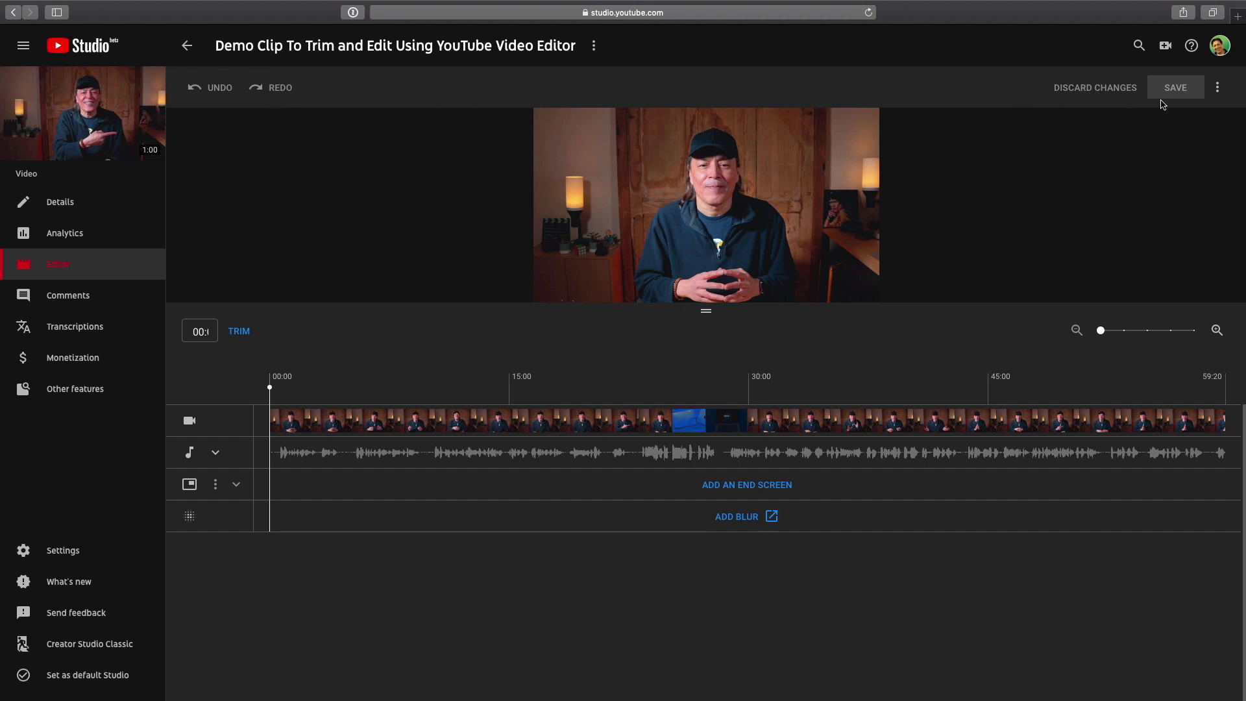
Step: Show the editor's extra options menu with its keyboard shortcuts list
left_click(1218, 90)
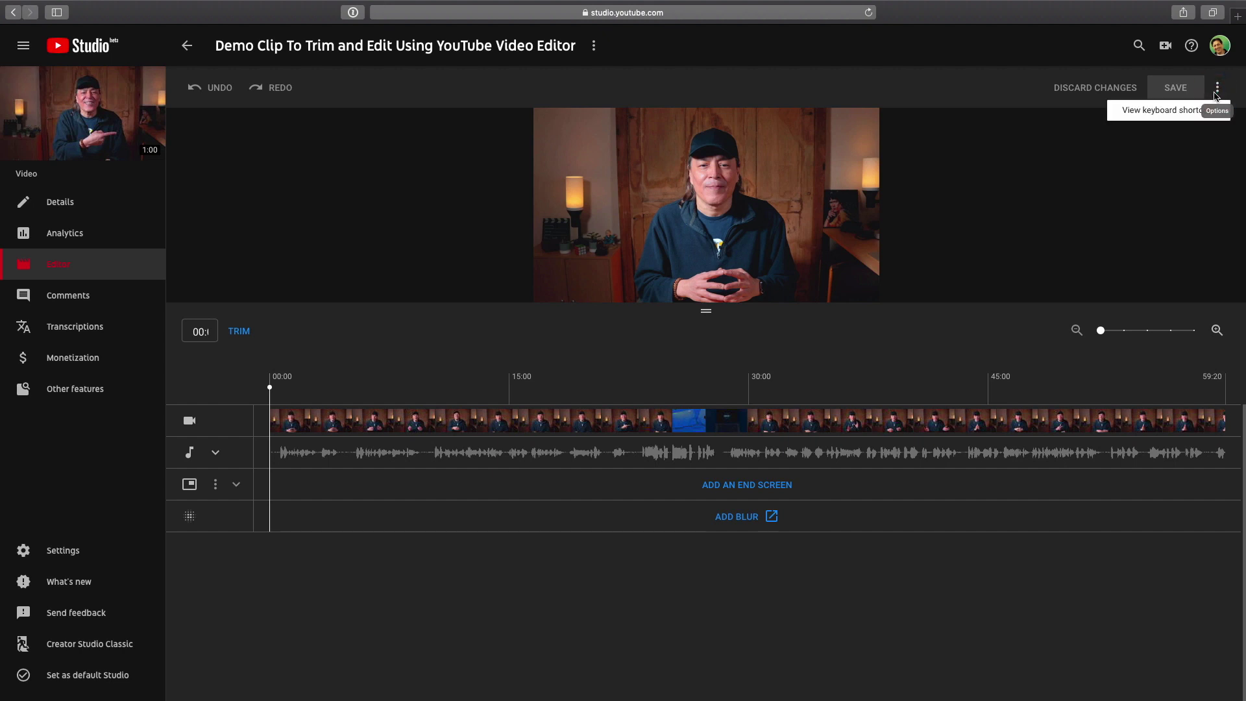
left_click(1191, 115)
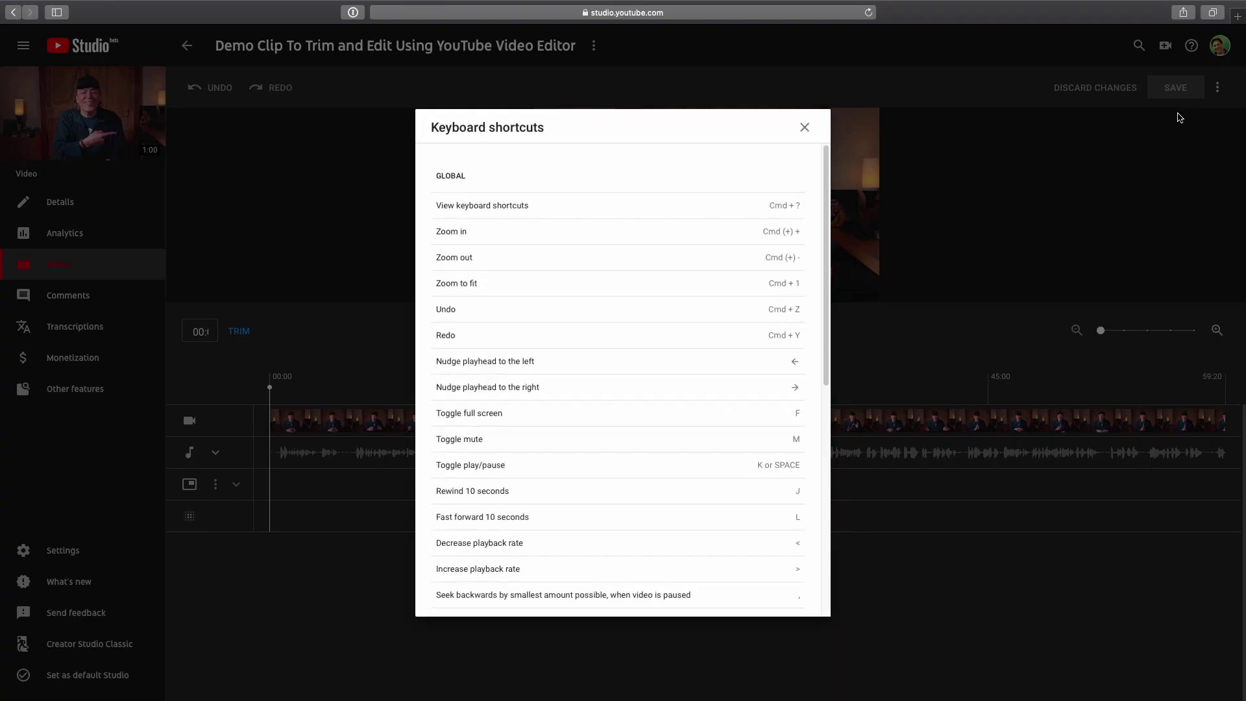
mouse_move(826, 177)
left_mouse_down()
mouse_move(827, 356)
mouse_move(837, 165)
left_mouse_up()
Step: Dismiss the shortcuts list, enlarge the video preview, and zoom in on the timeline
left_click(805, 127)
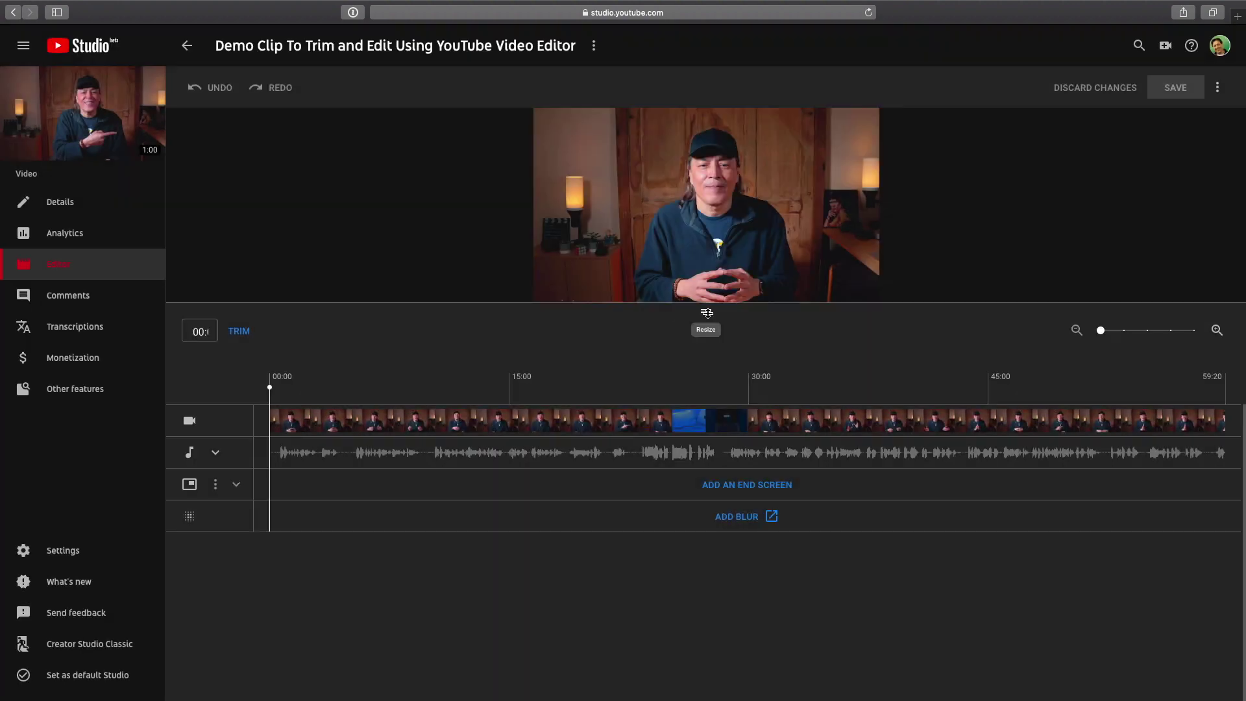
left_click_drag(706, 313, 707, 393)
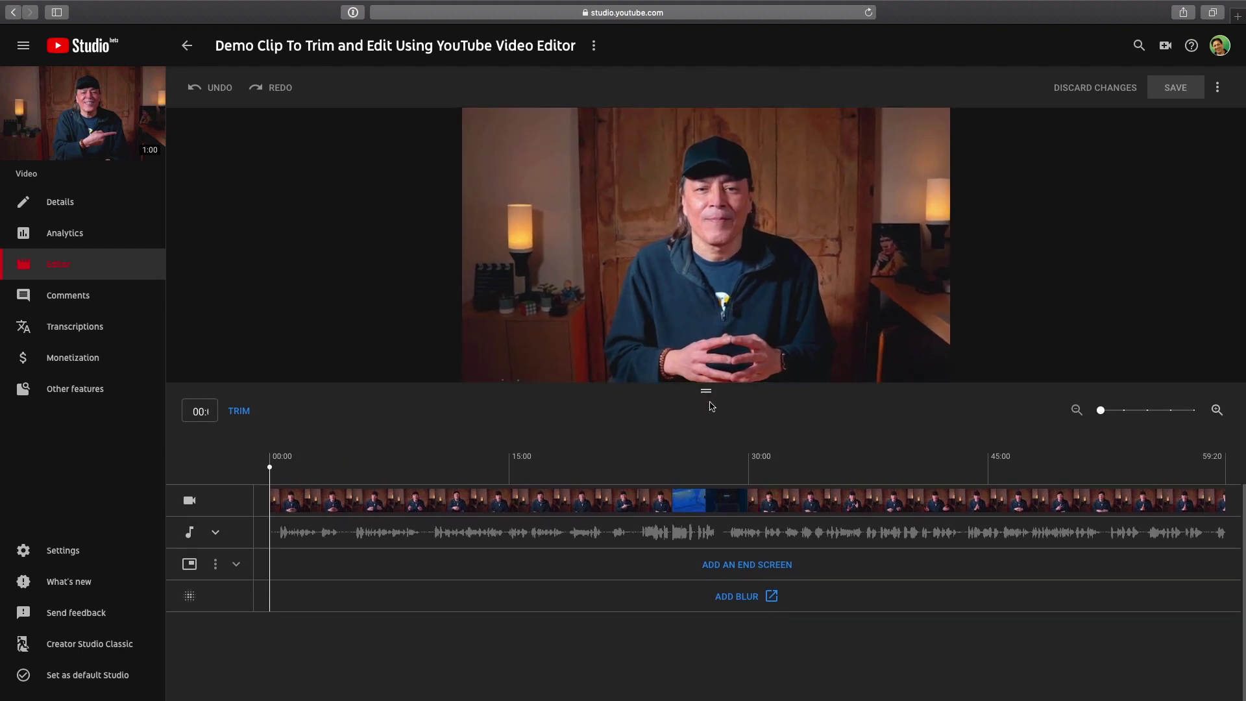
mouse_move(1100, 411)
left_mouse_down()
mouse_move(1146, 413)
mouse_move(1098, 413)
left_mouse_up()
Step: Trim the clip to about 0:04–0:52 and place the playhead just past 0:20
left_click(246, 416)
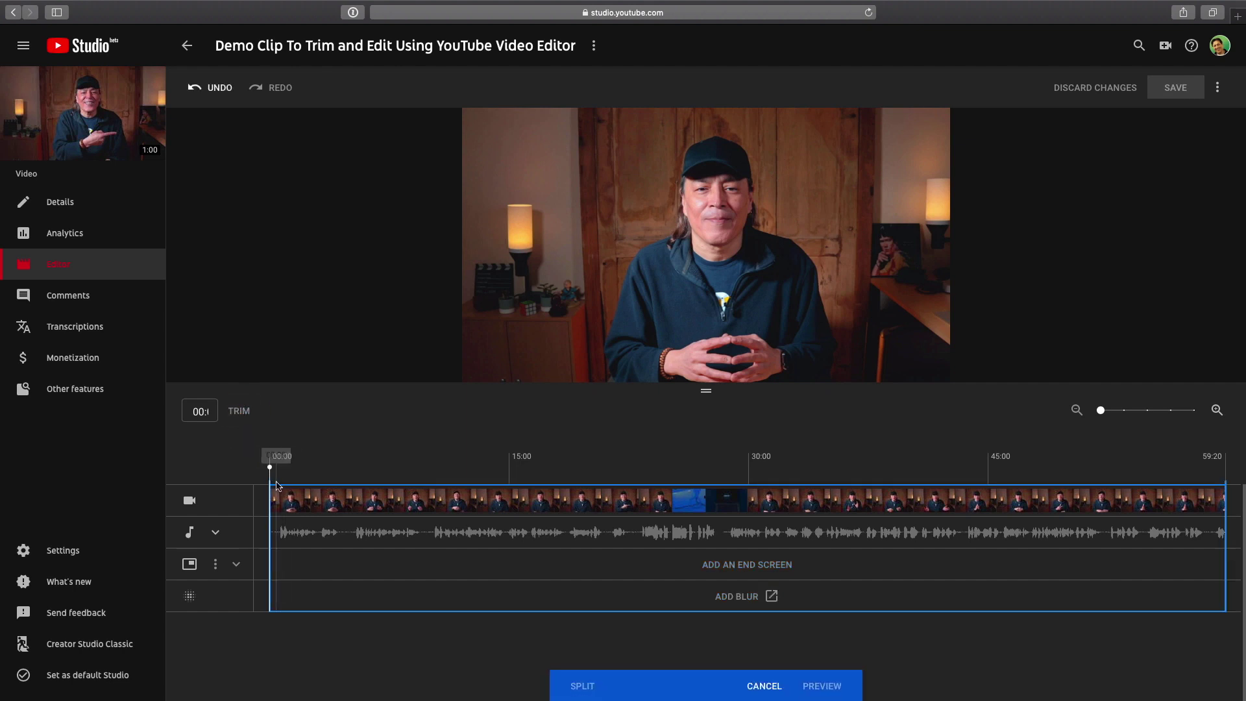
left_click(297, 472)
left_click_drag(270, 498, 344, 514)
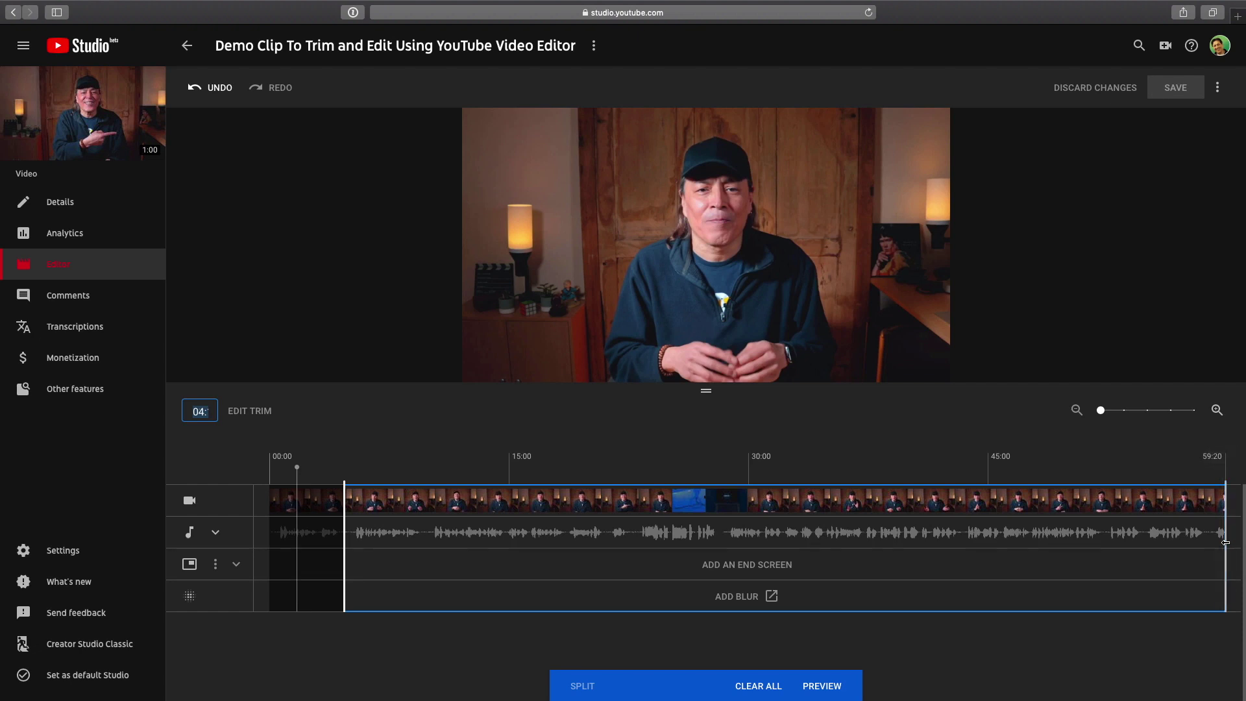
left_click_drag(1226, 541, 1106, 551)
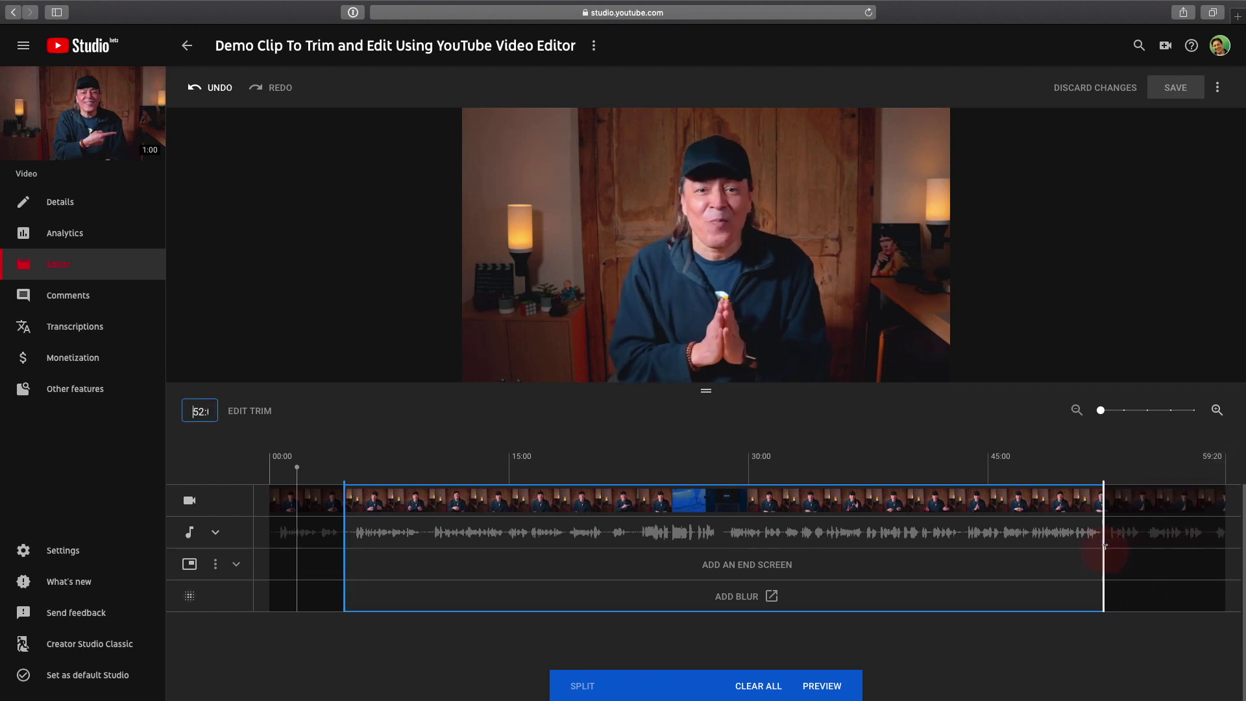
scroll(551, 467, "up", 3)
left_click(551, 467)
left_click_drag(550, 468, 420, 472)
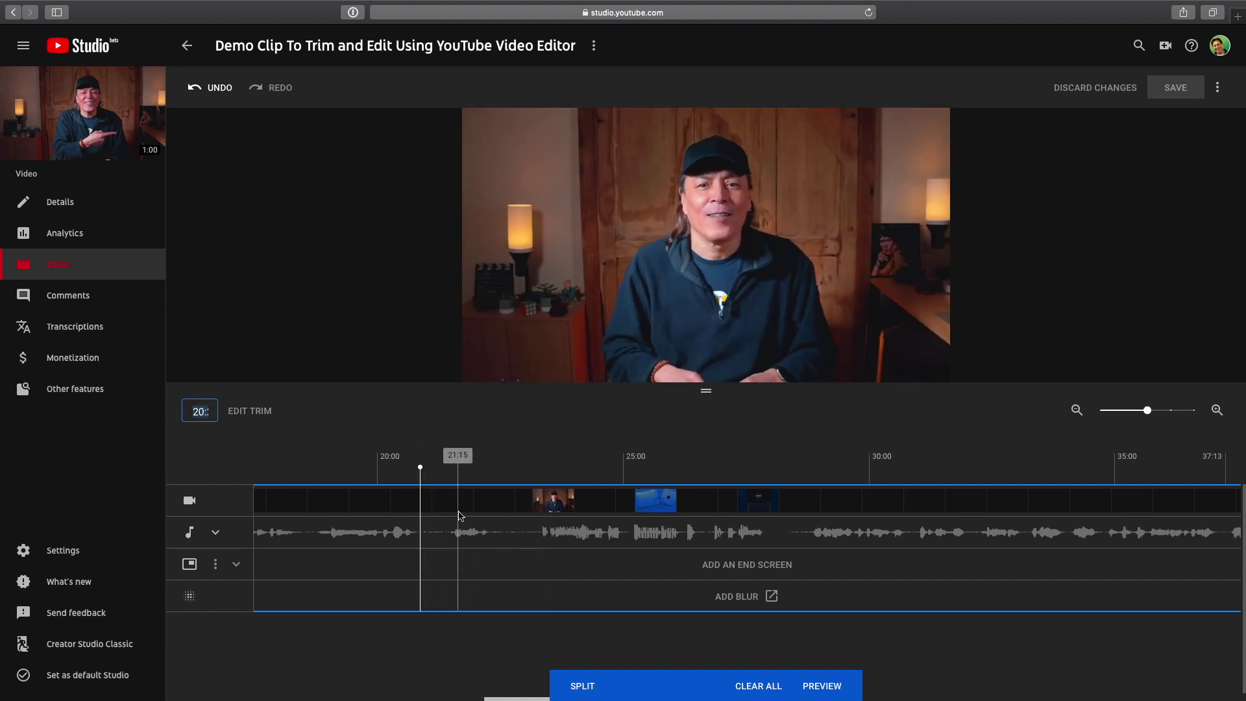
Step: Split at 0:20, mark the section up to about 0:28 for removal, and zoom out
left_click(581, 687)
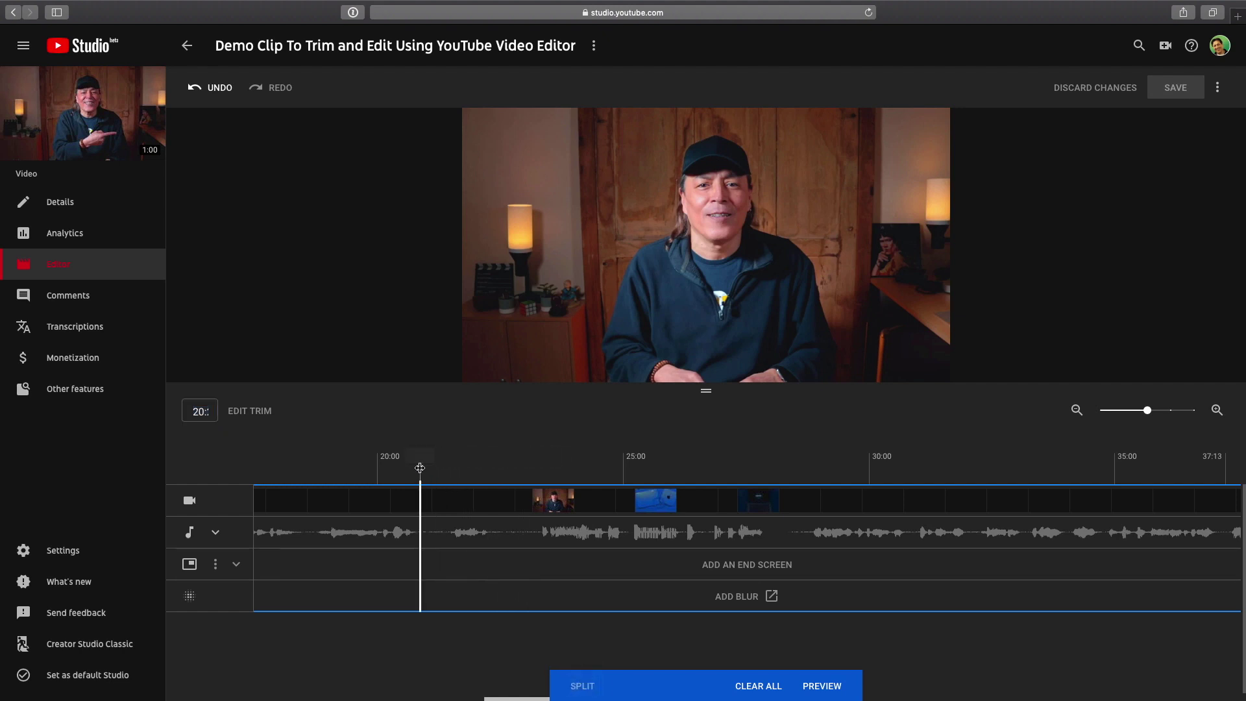
left_click_drag(421, 467, 390, 467)
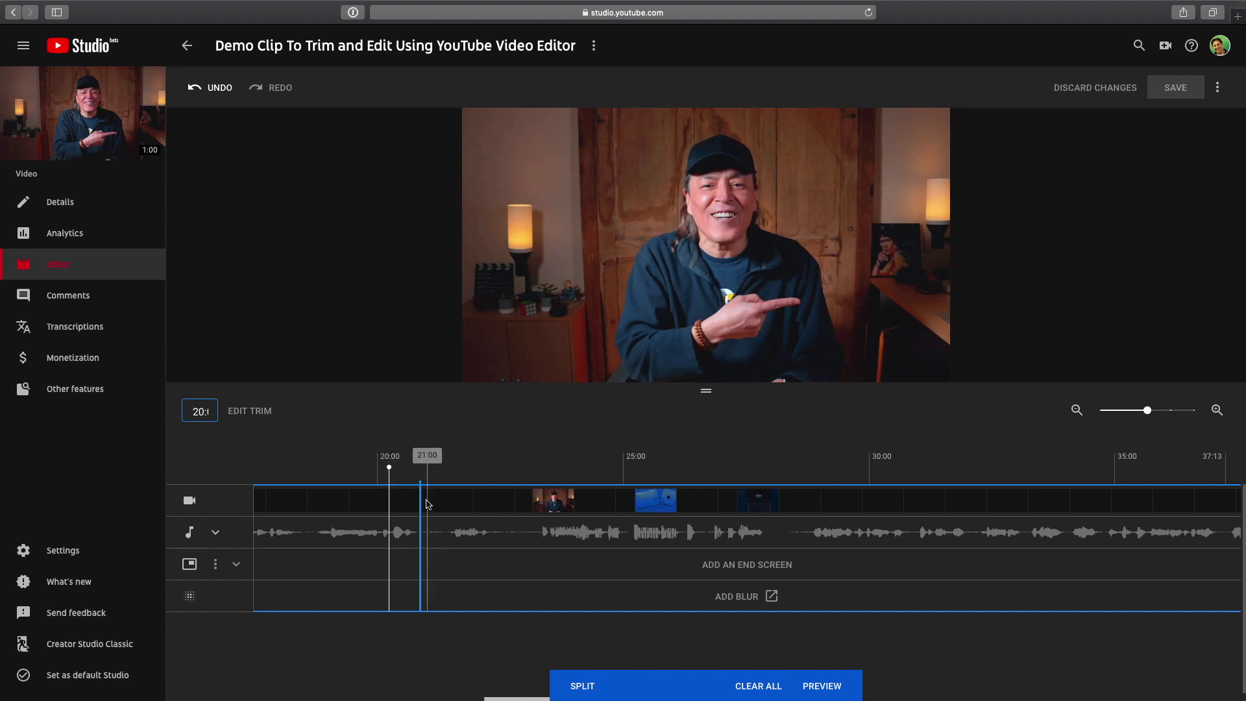
left_click_drag(423, 503, 800, 580)
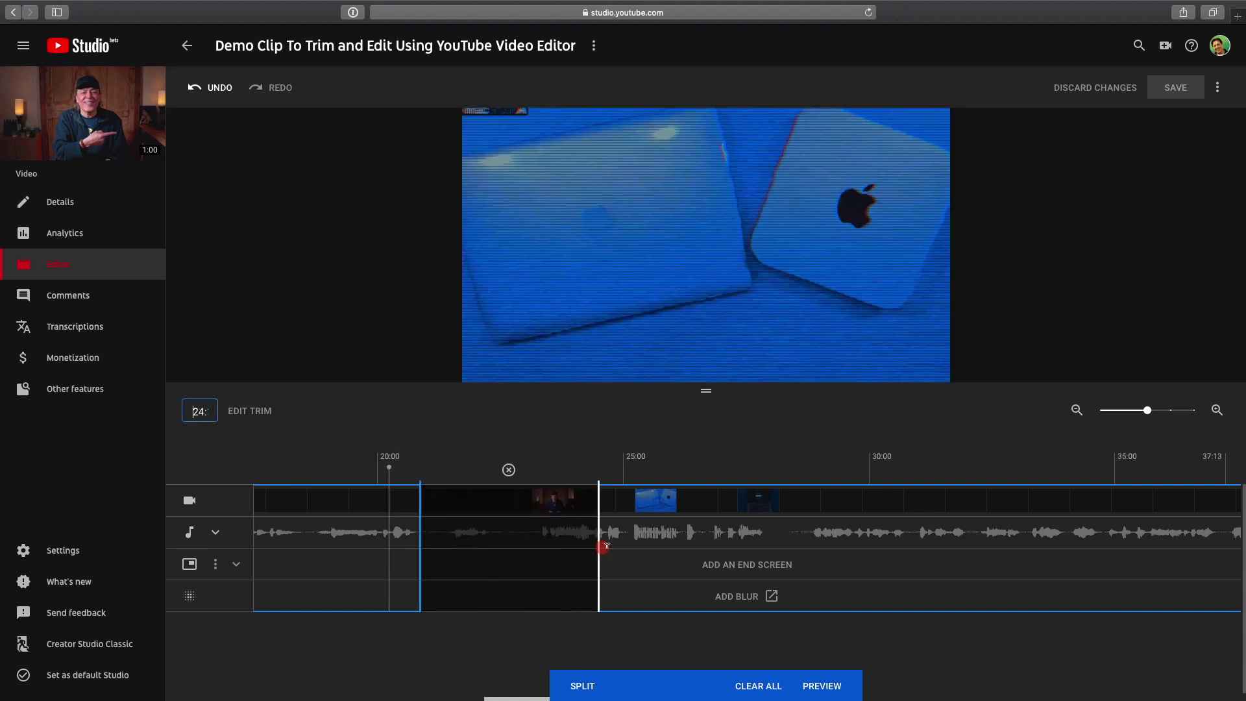
left_click_drag(799, 581, 790, 581)
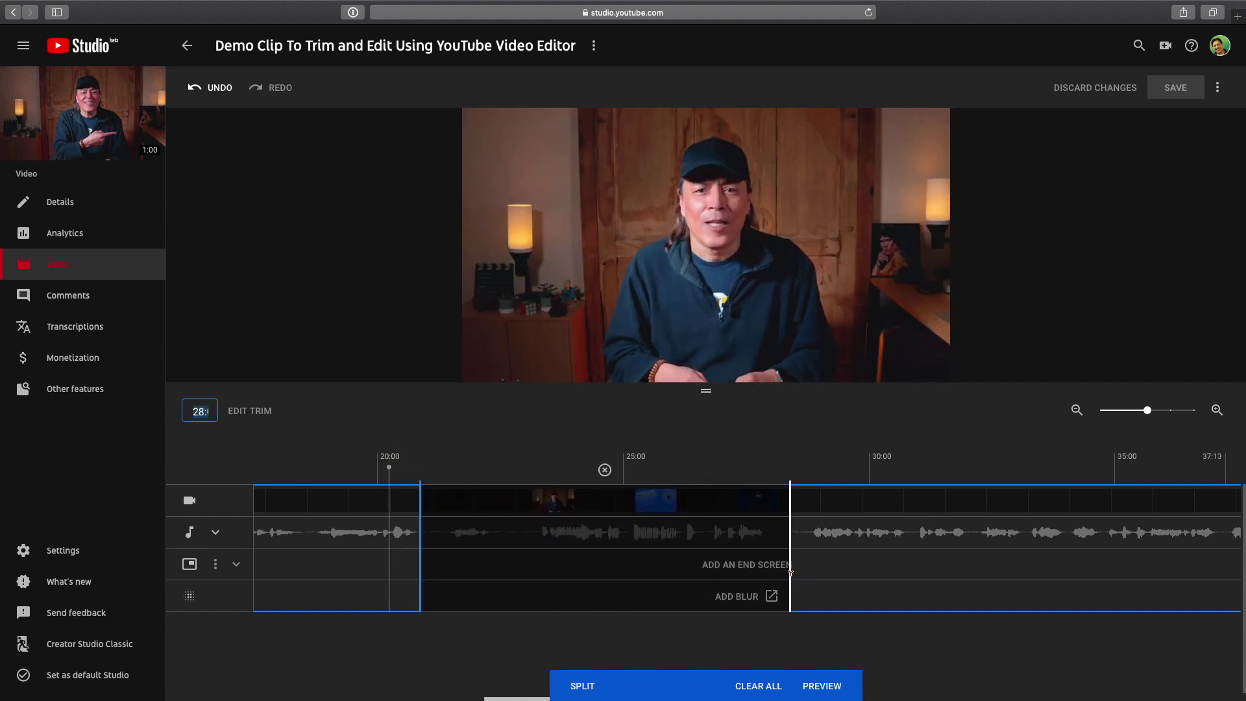
left_click_drag(1148, 409, 1103, 410)
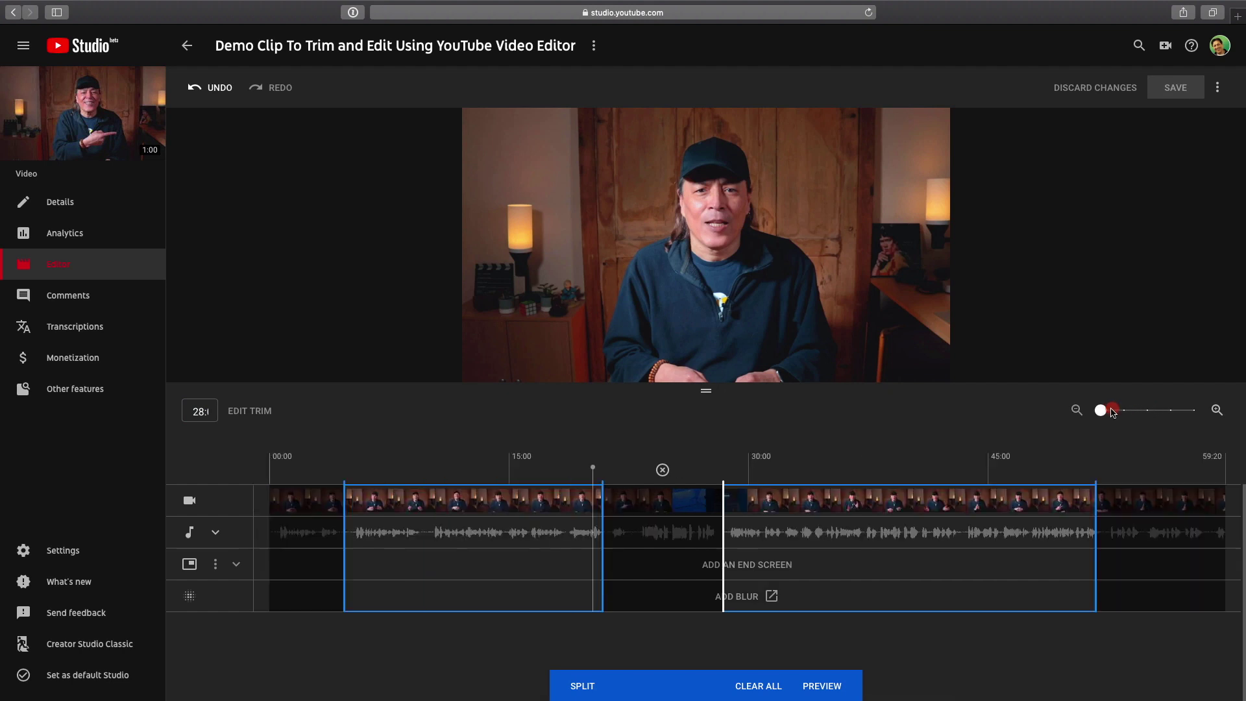
Step: Apply and save the trims as an update, then open the royalty-free audio library
left_click(820, 686)
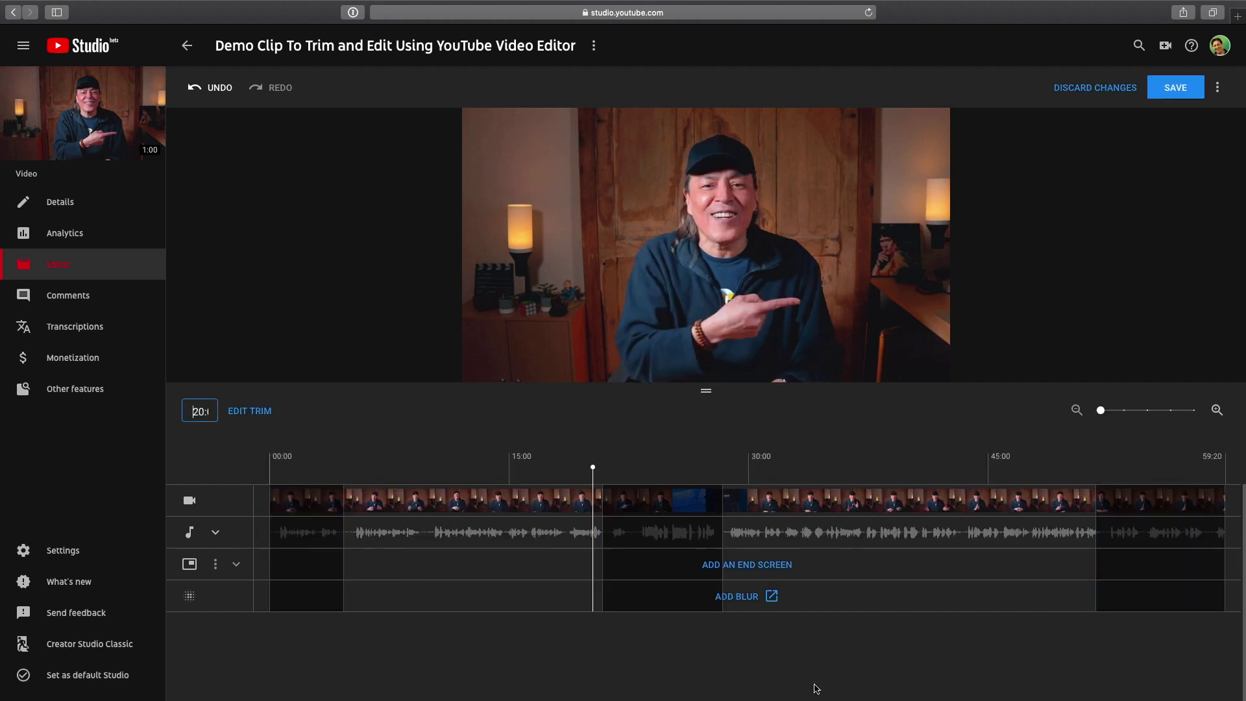
left_click(507, 368)
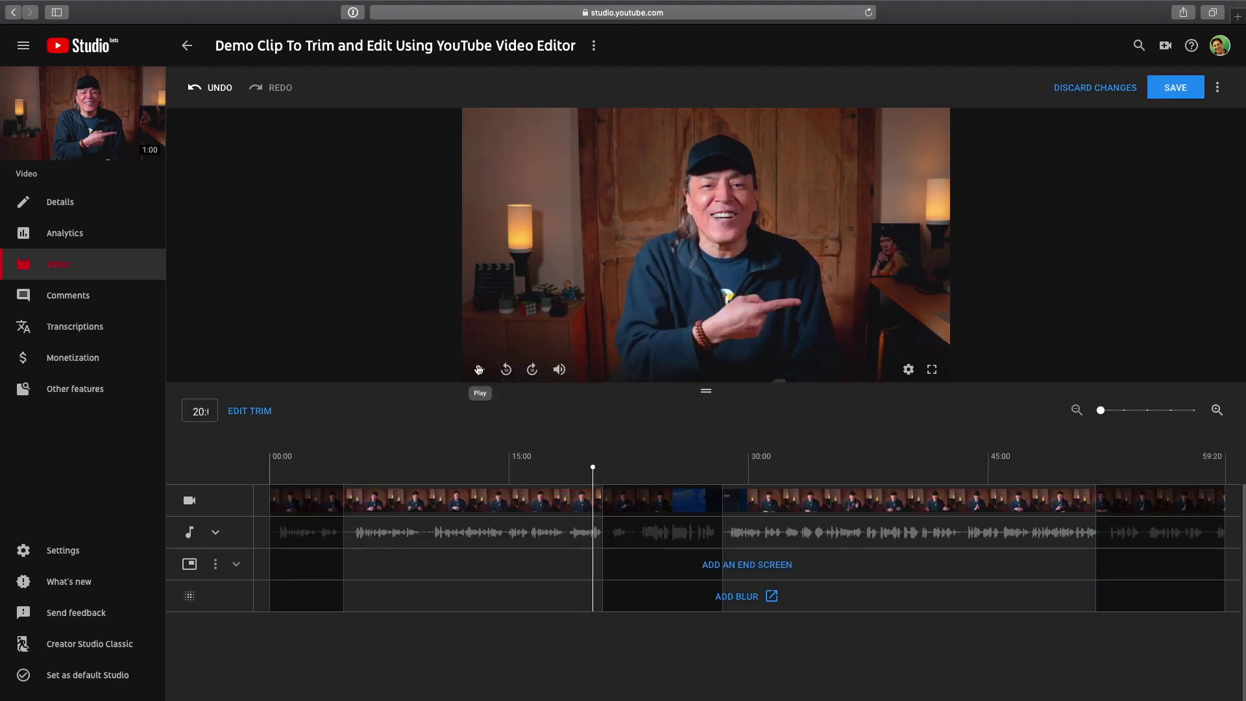
left_click(1176, 87)
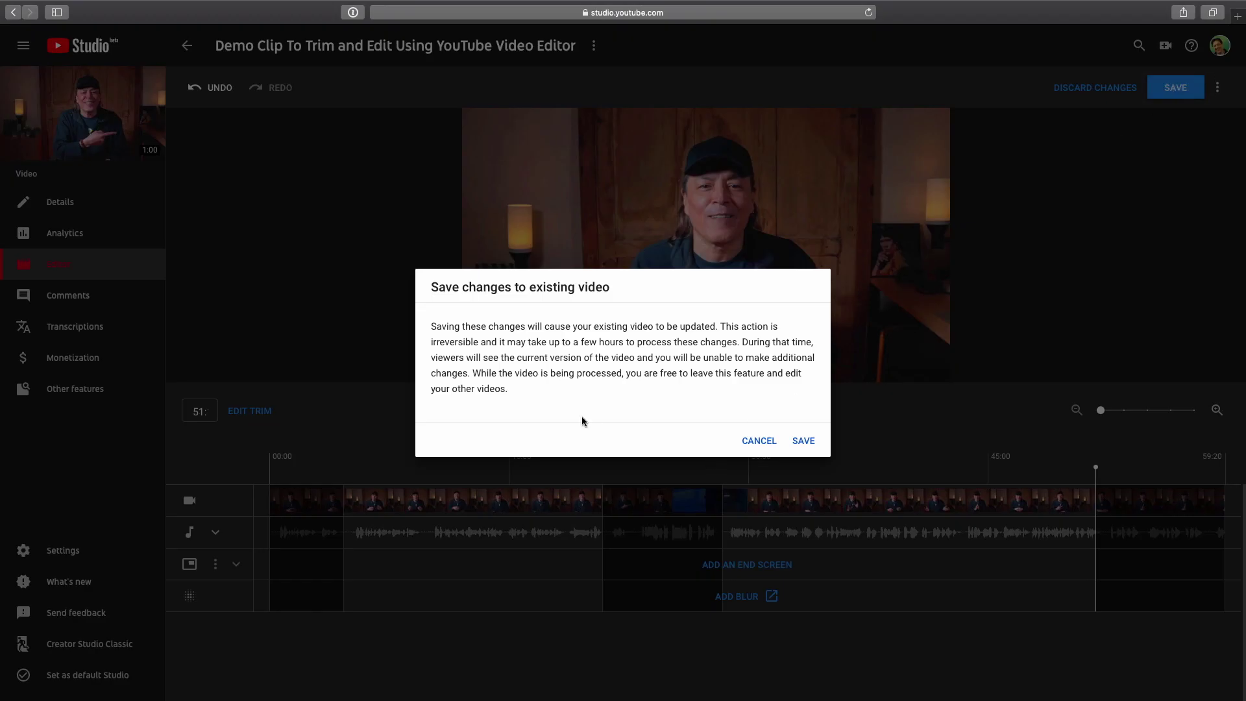
left_click(803, 441)
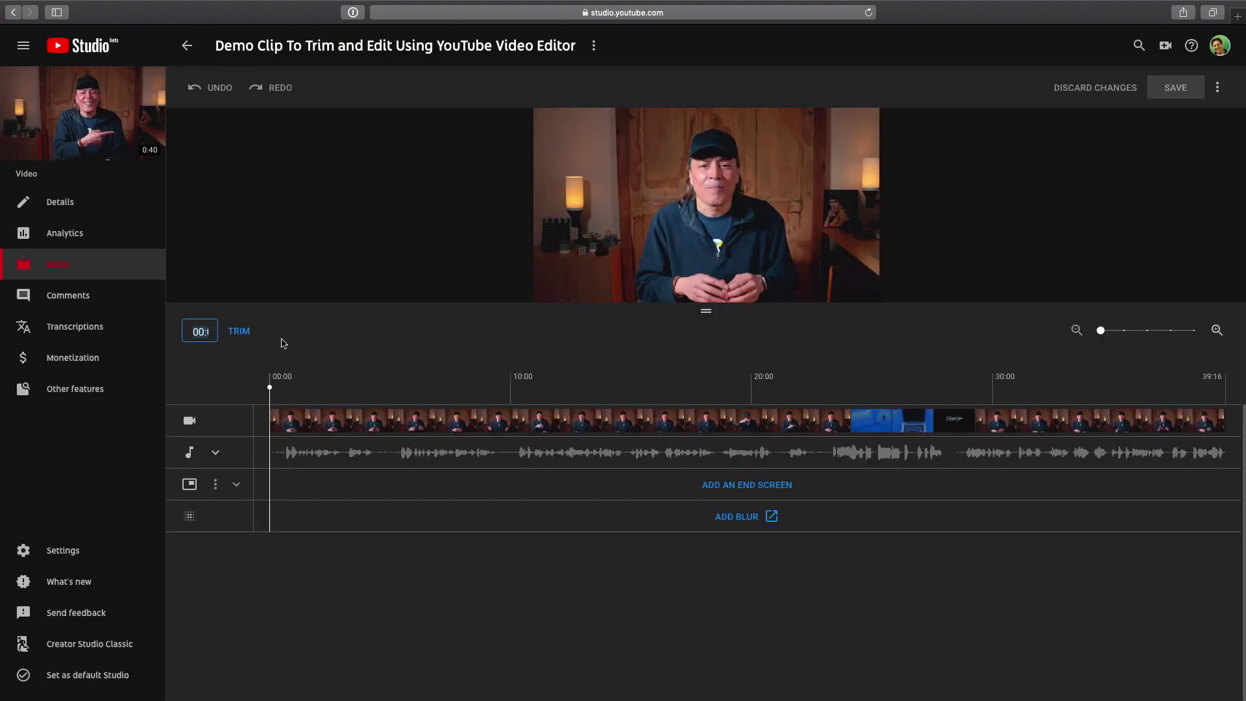
left_click(216, 454)
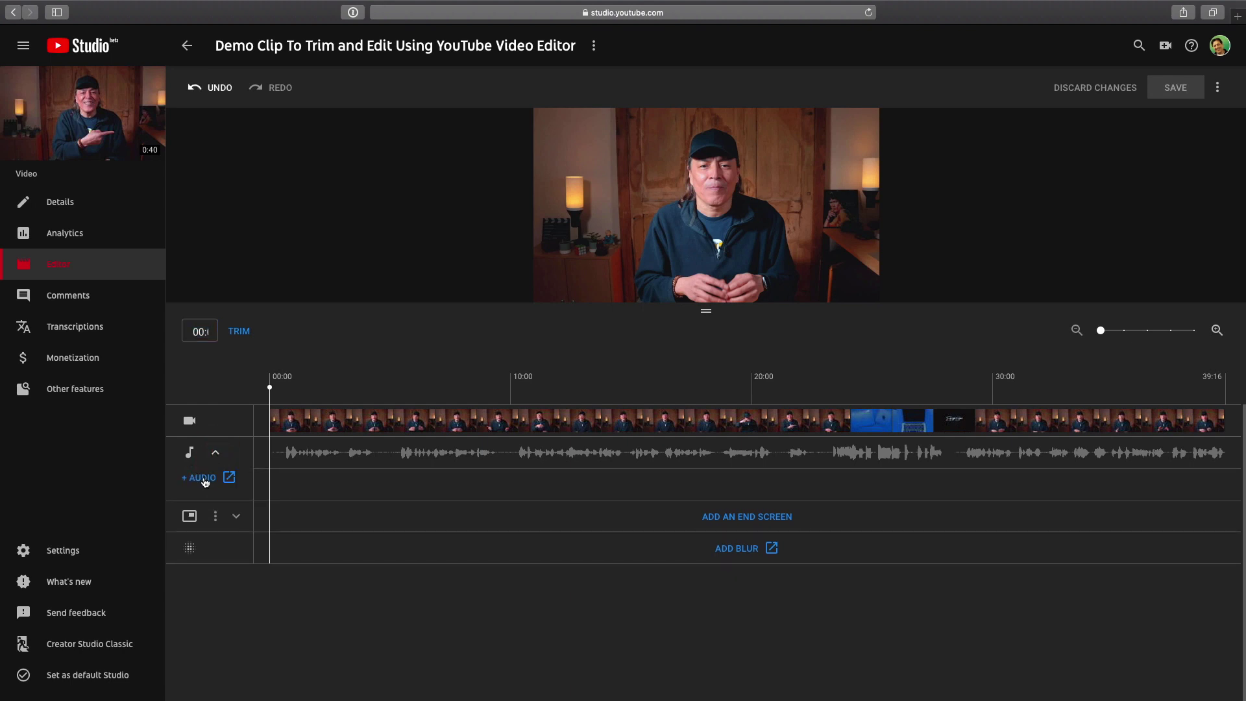
left_click(202, 478)
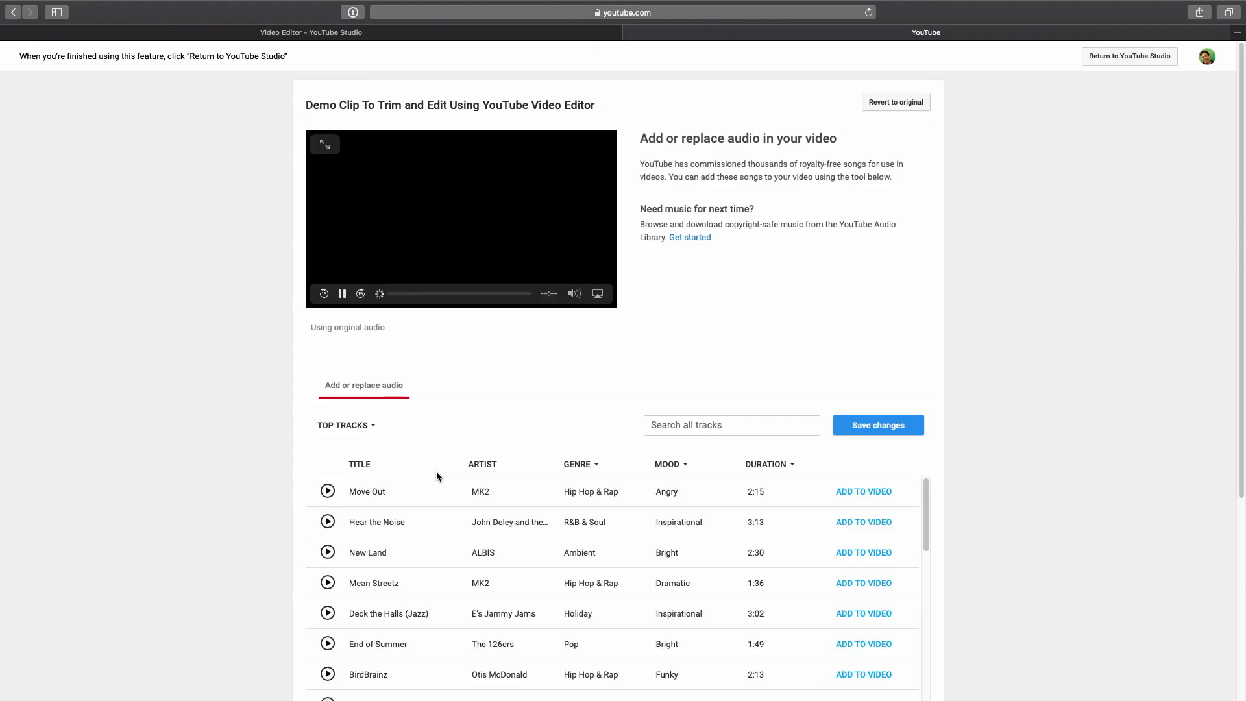
Step: Add Anno Domini Beats' 'Welcome' track, mixed toward the original audio, and save
left_click(681, 425)
type("welcome")
key("Return")
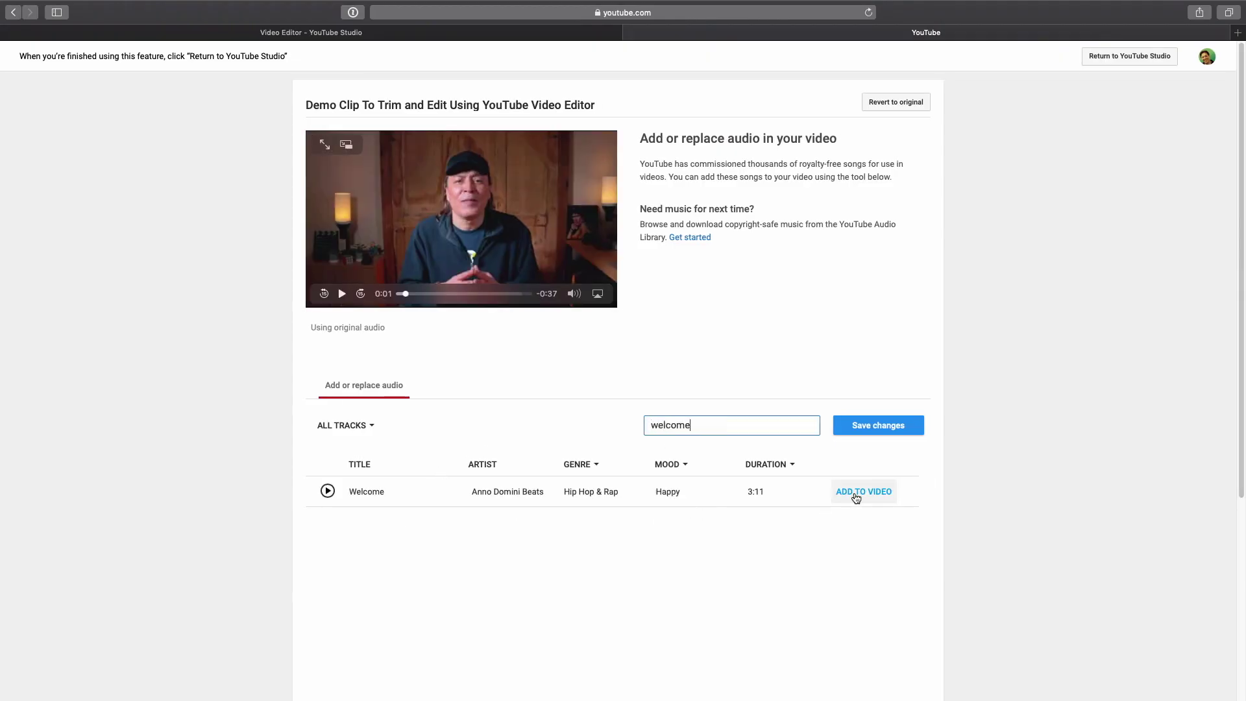
left_click(856, 492)
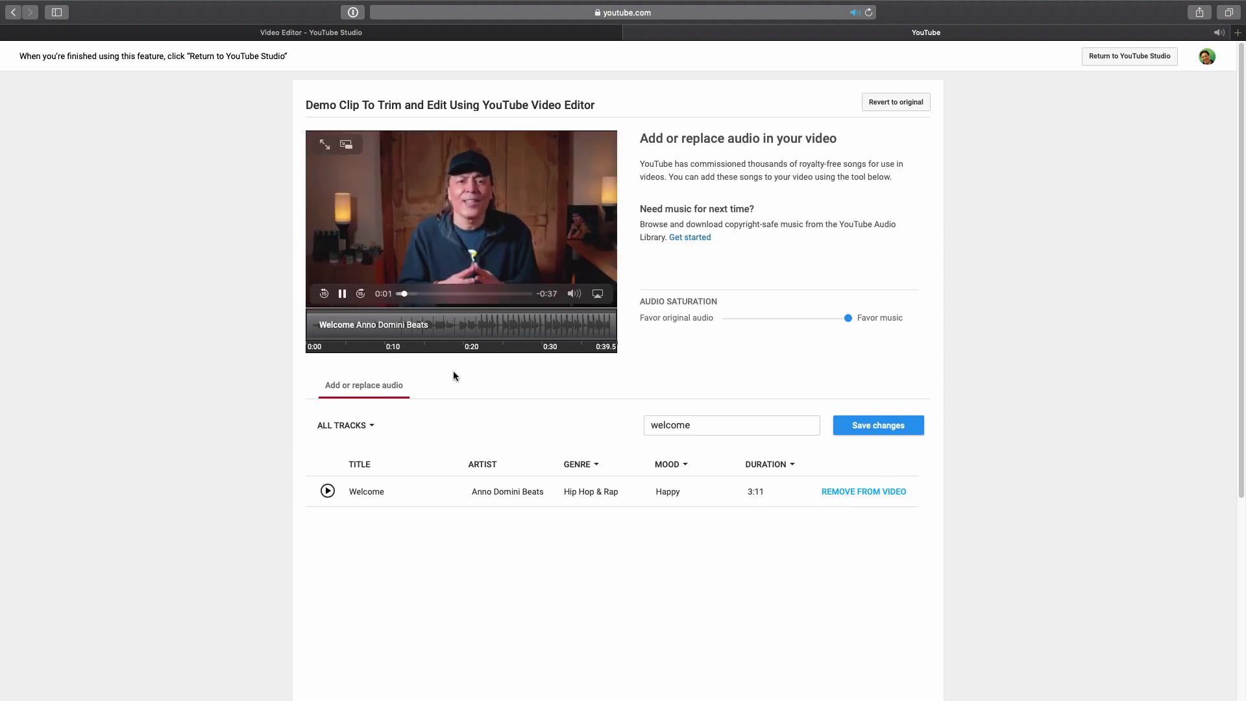
left_click_drag(848, 317, 726, 321)
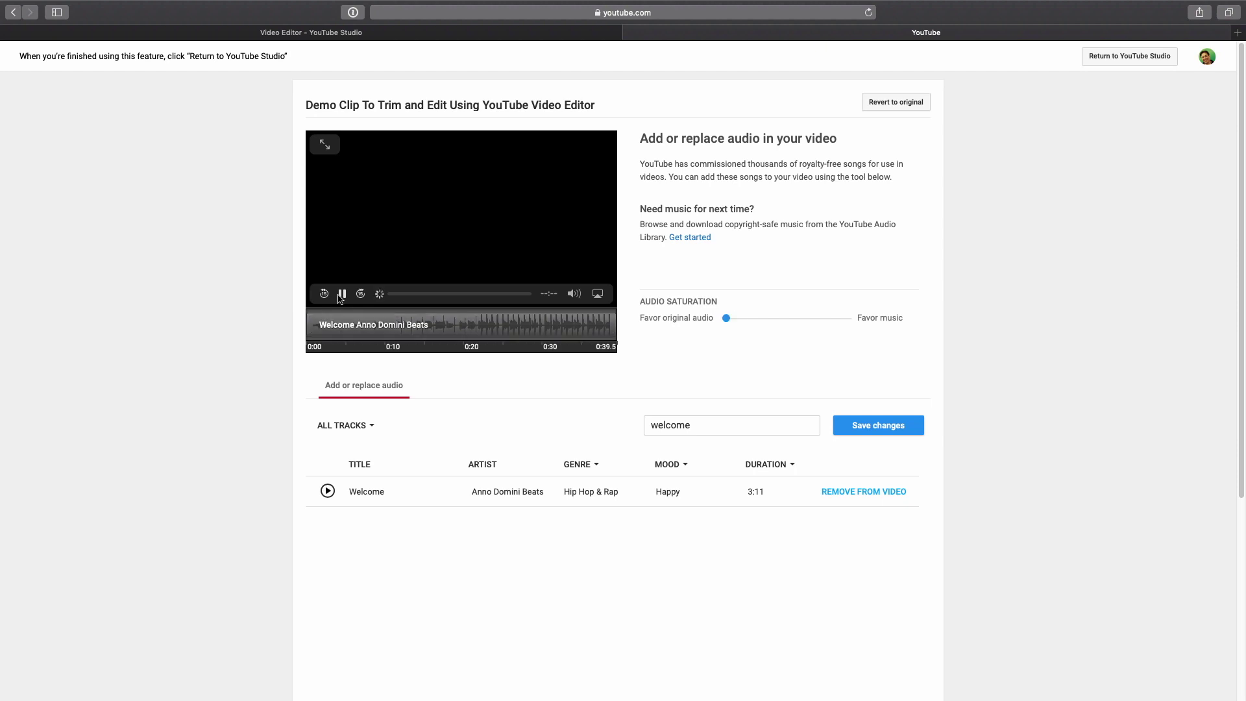
left_click(404, 351)
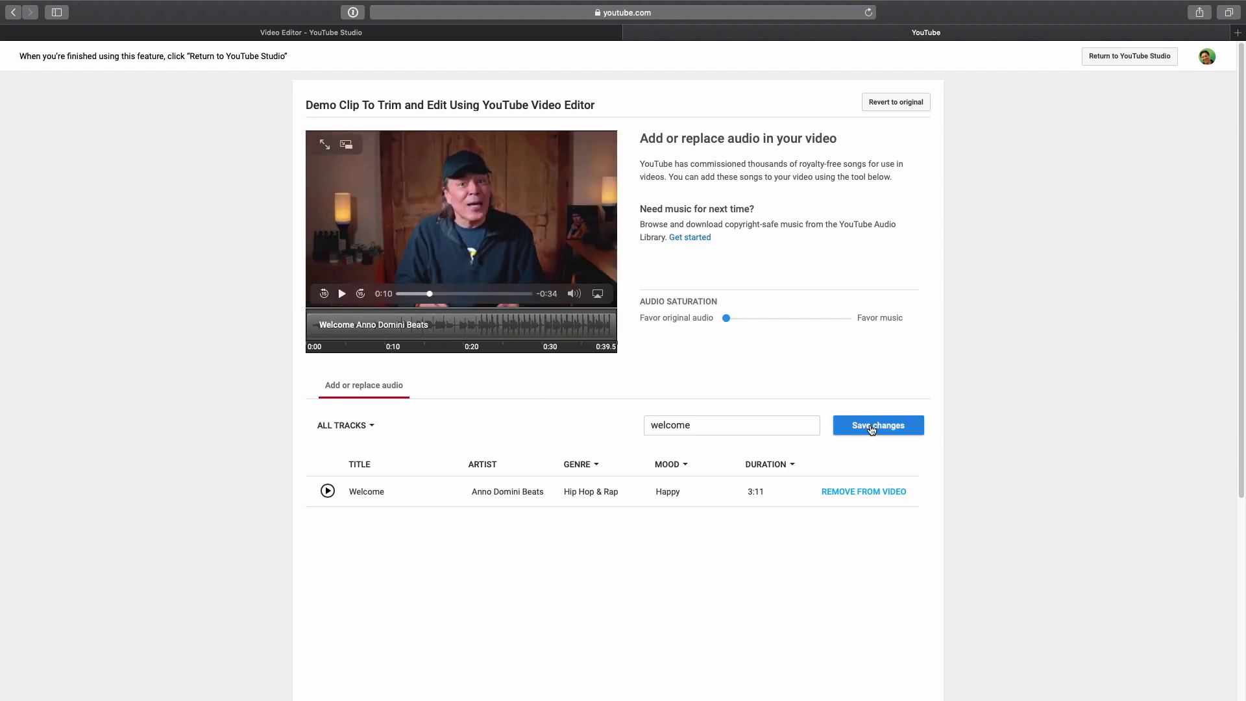
left_click(872, 429)
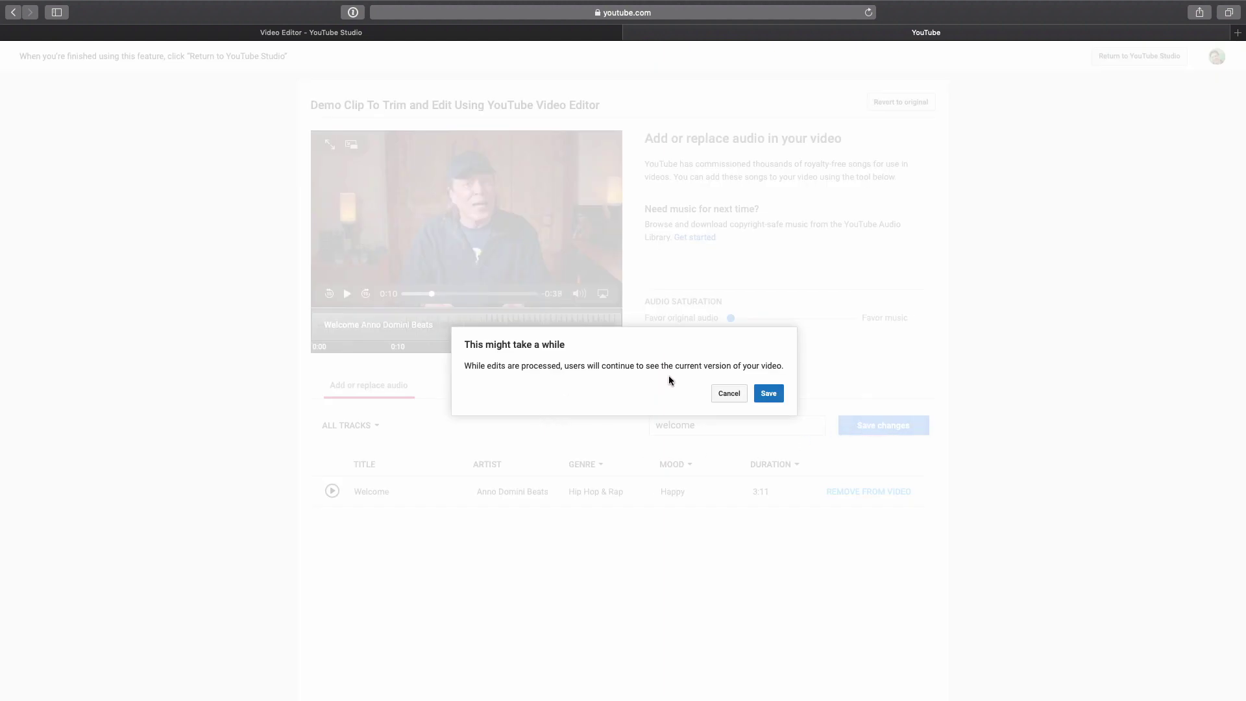
left_click(768, 394)
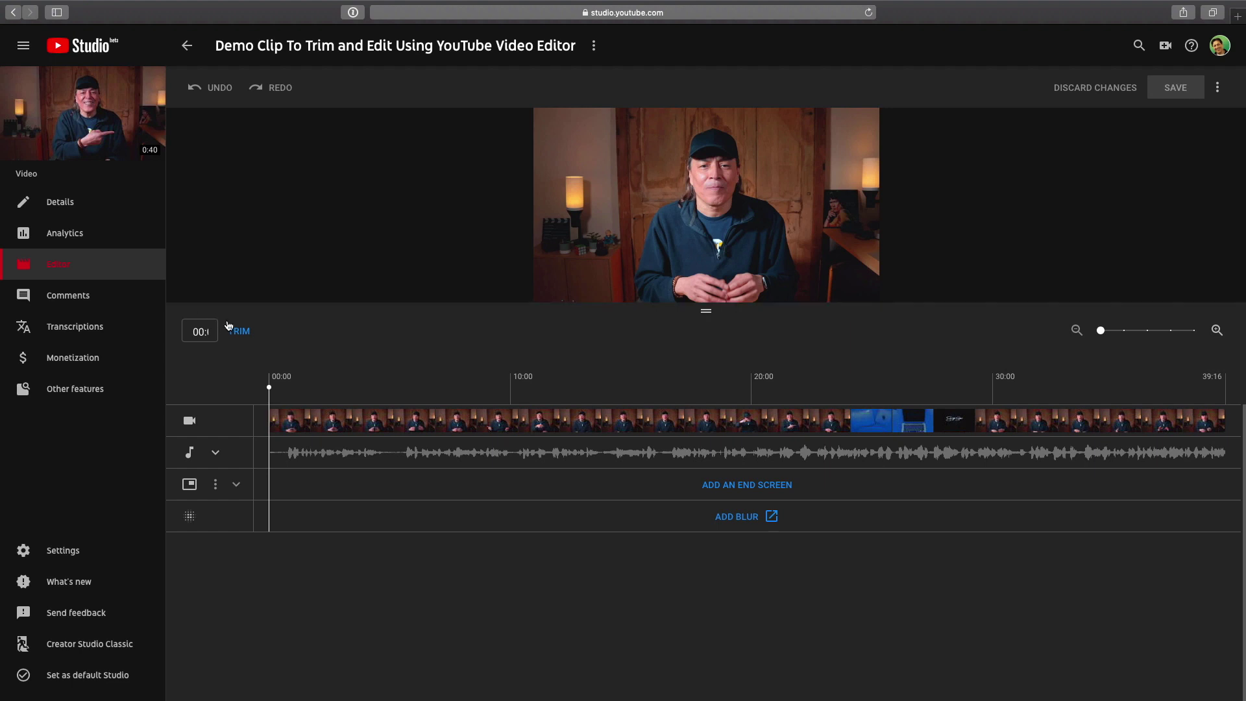
Step: Add a '1 video or playlist, 1 subscribe' end screen, then open the blur editor
left_click(742, 531)
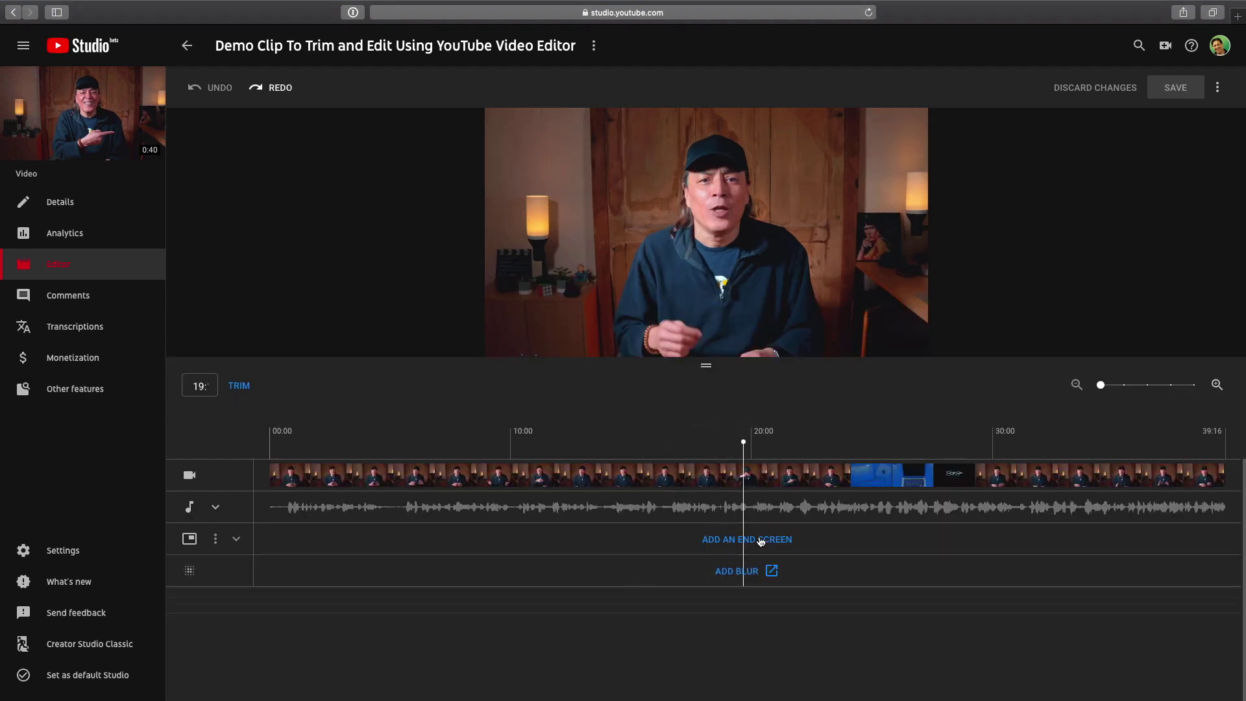
left_click(762, 541)
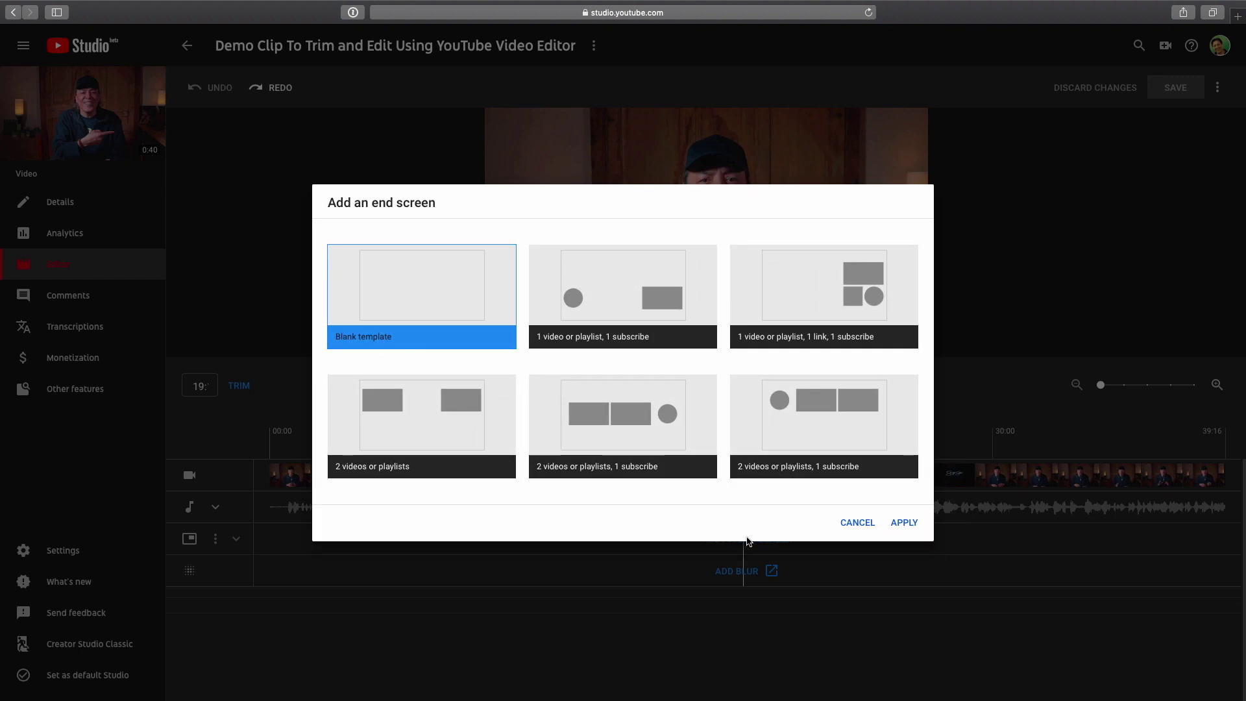
left_click(664, 309)
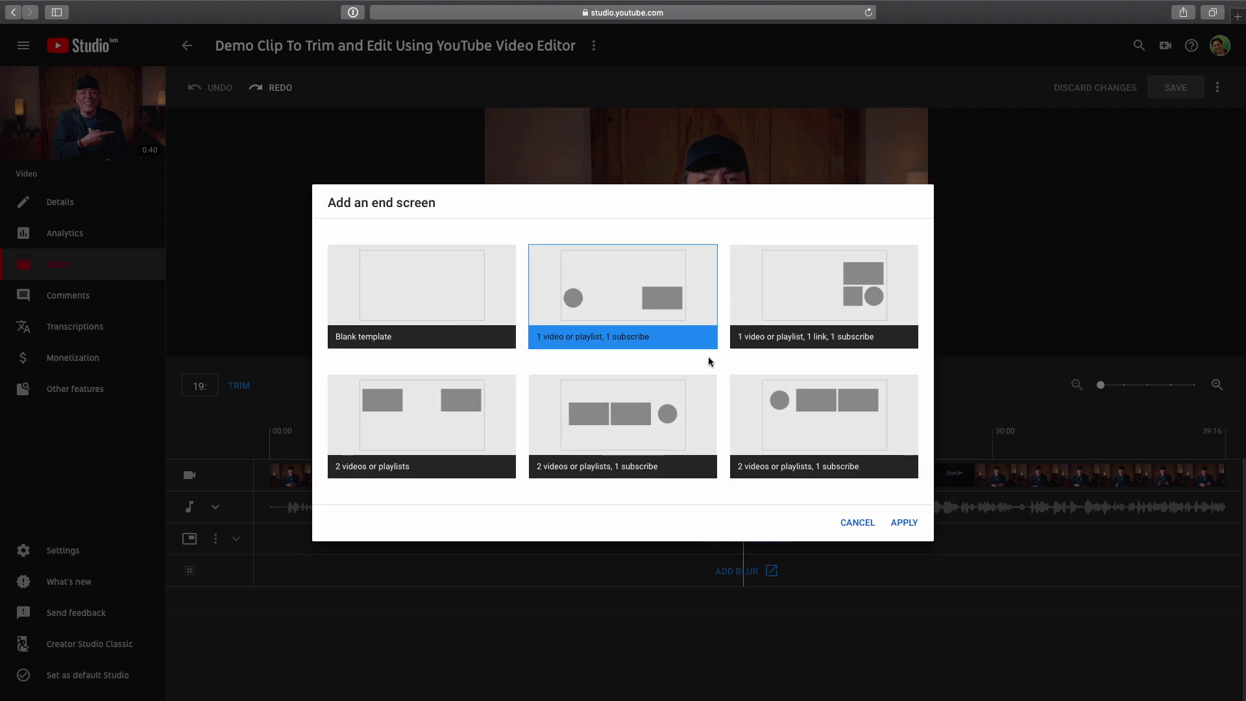
left_click(904, 523)
left_click(236, 540)
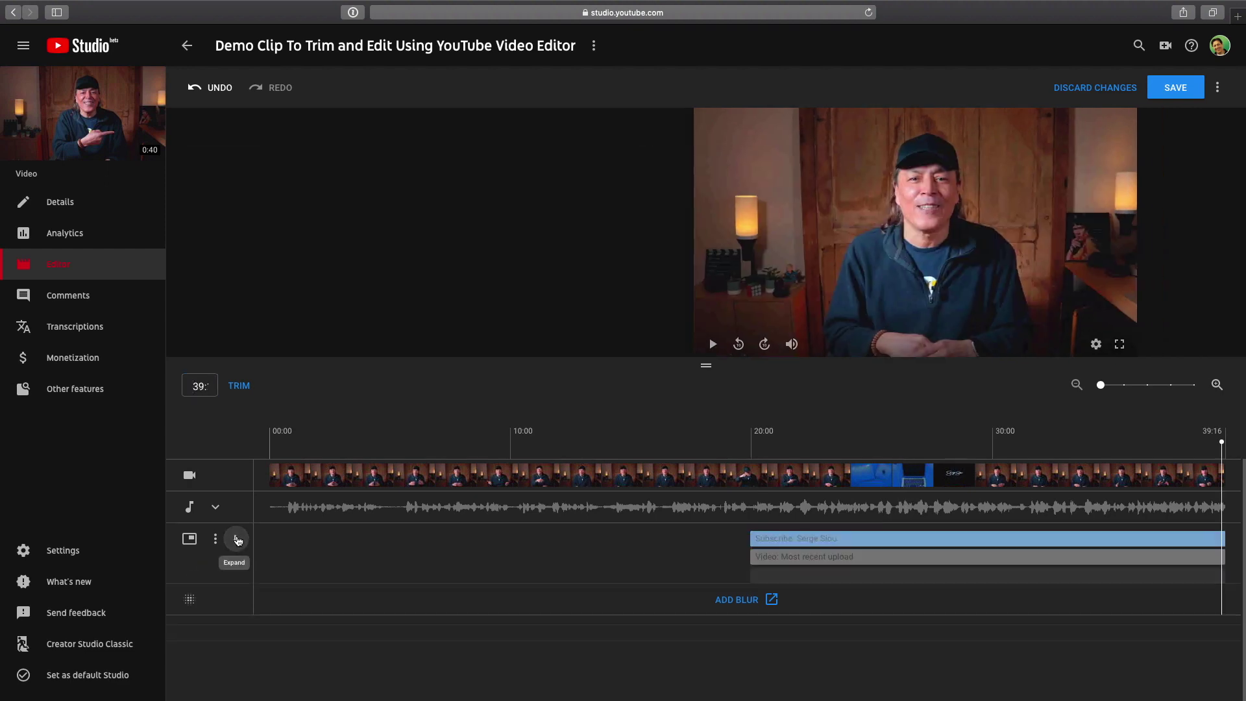
left_click(740, 599)
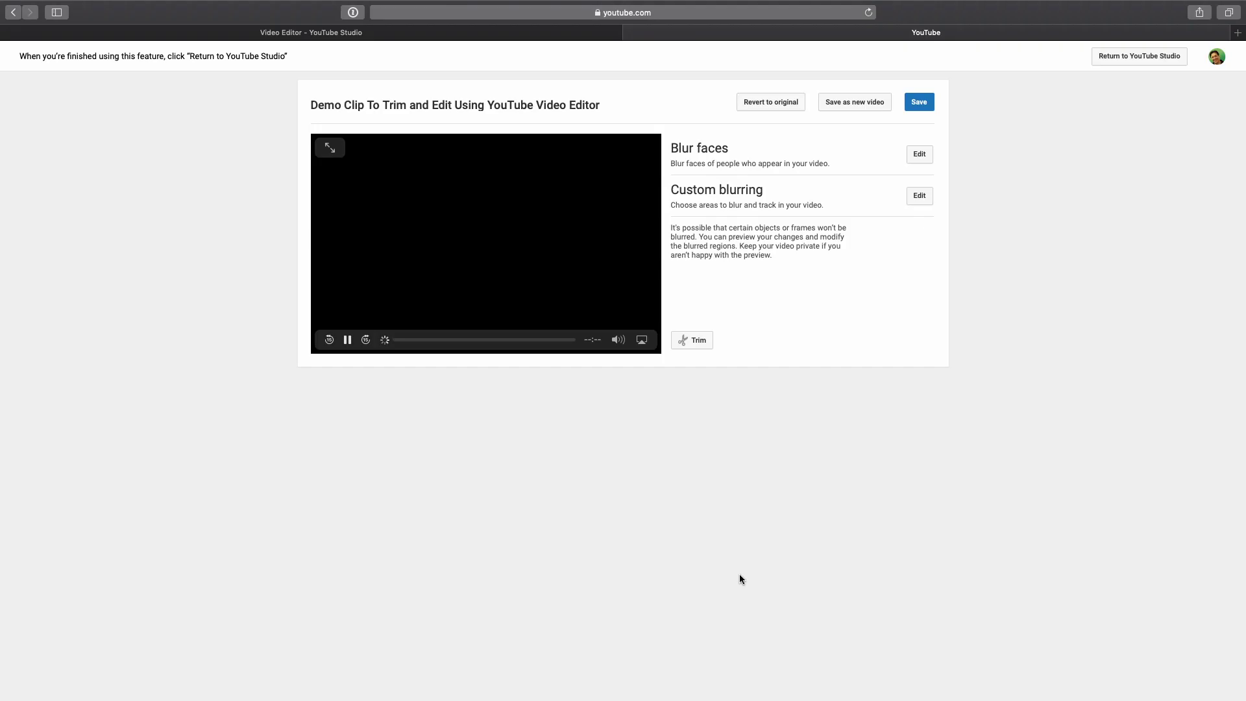
Step: Blur the small picture at the frame's right across the clip, and save
left_click(919, 198)
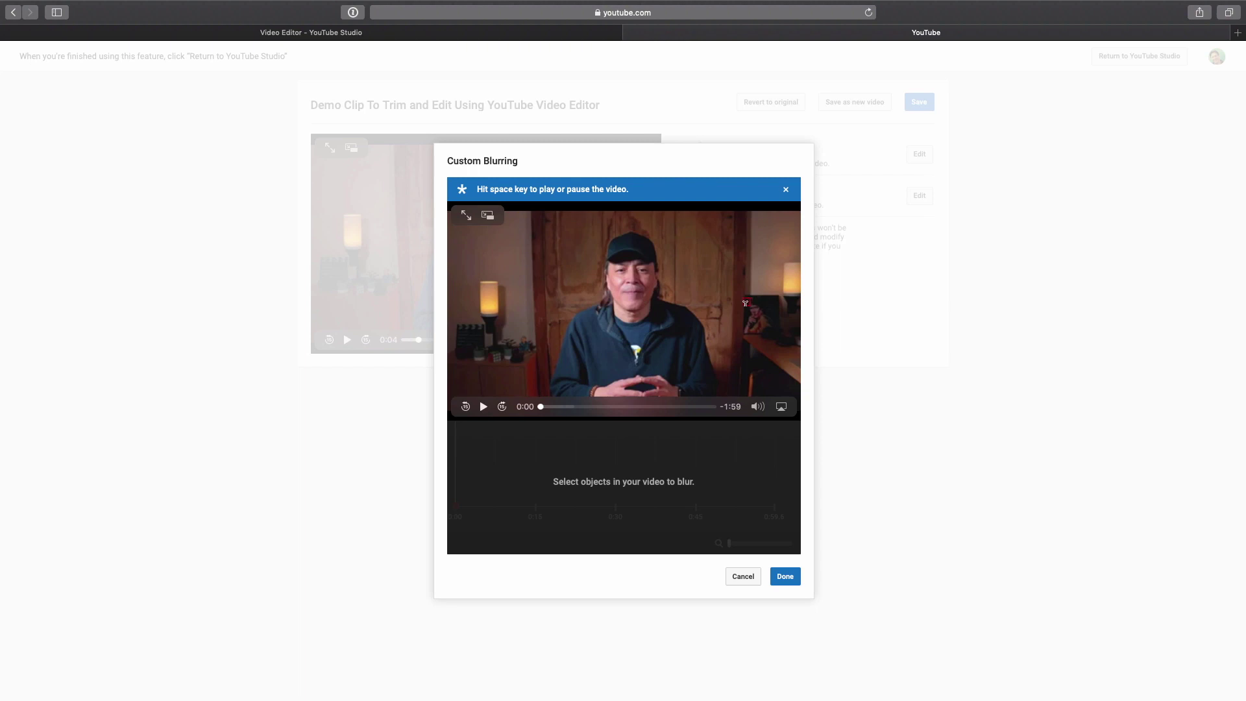
left_click_drag(745, 303, 787, 336)
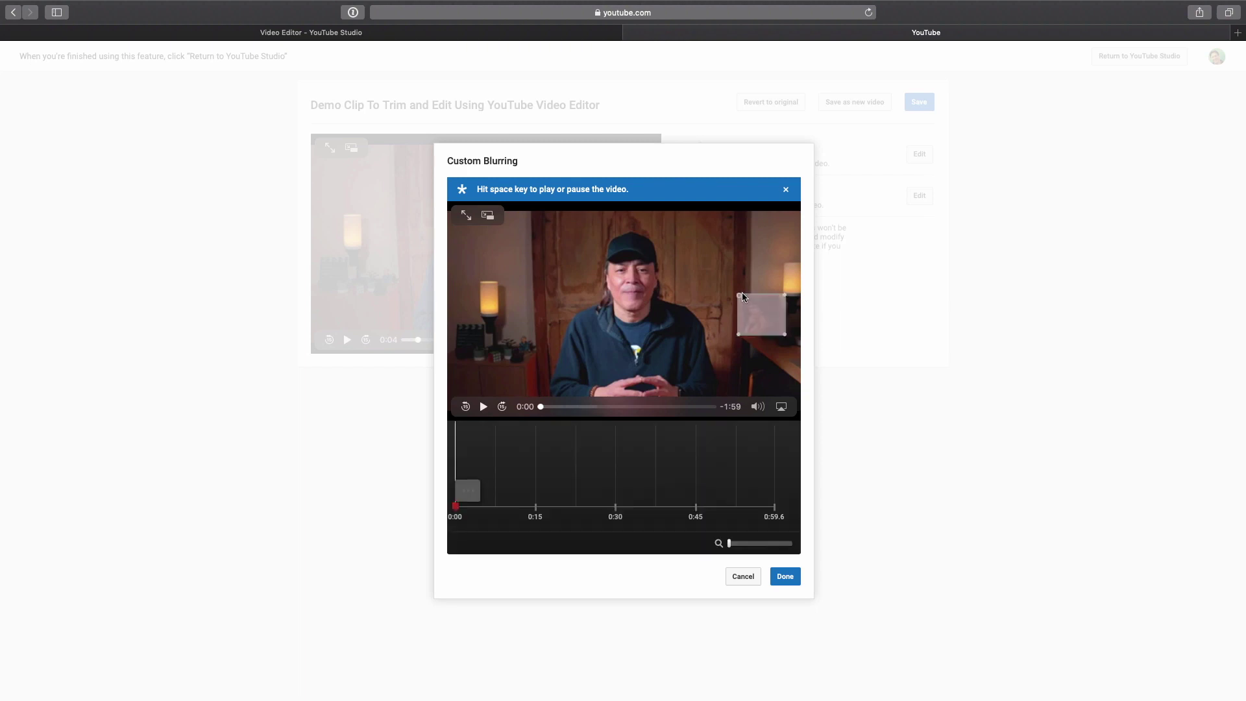
left_click_drag(747, 292, 782, 335)
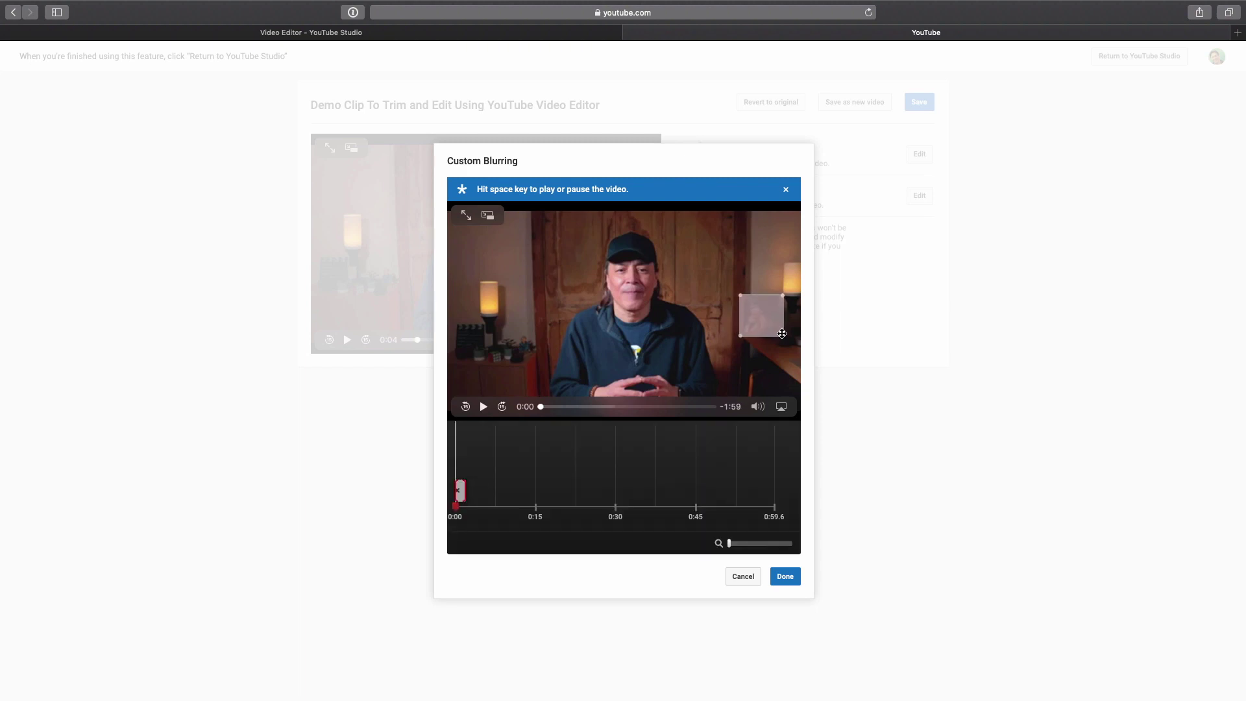
left_click_drag(463, 492, 773, 490)
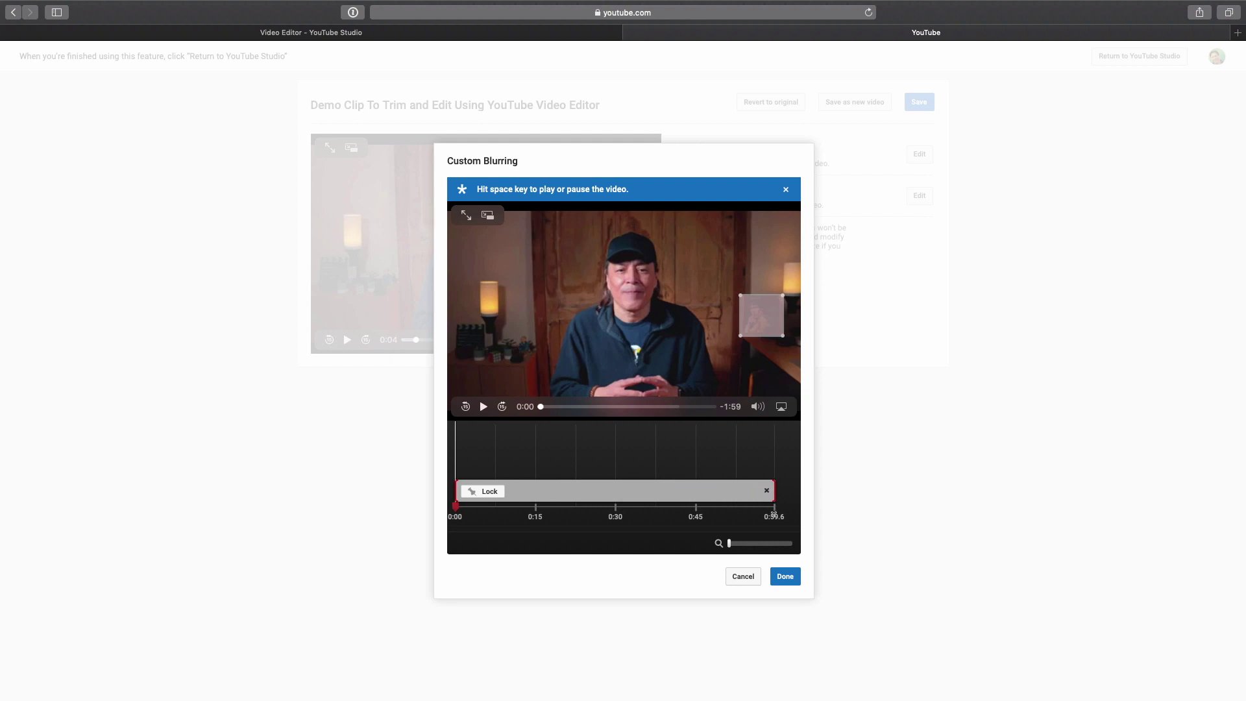
left_click(786, 578)
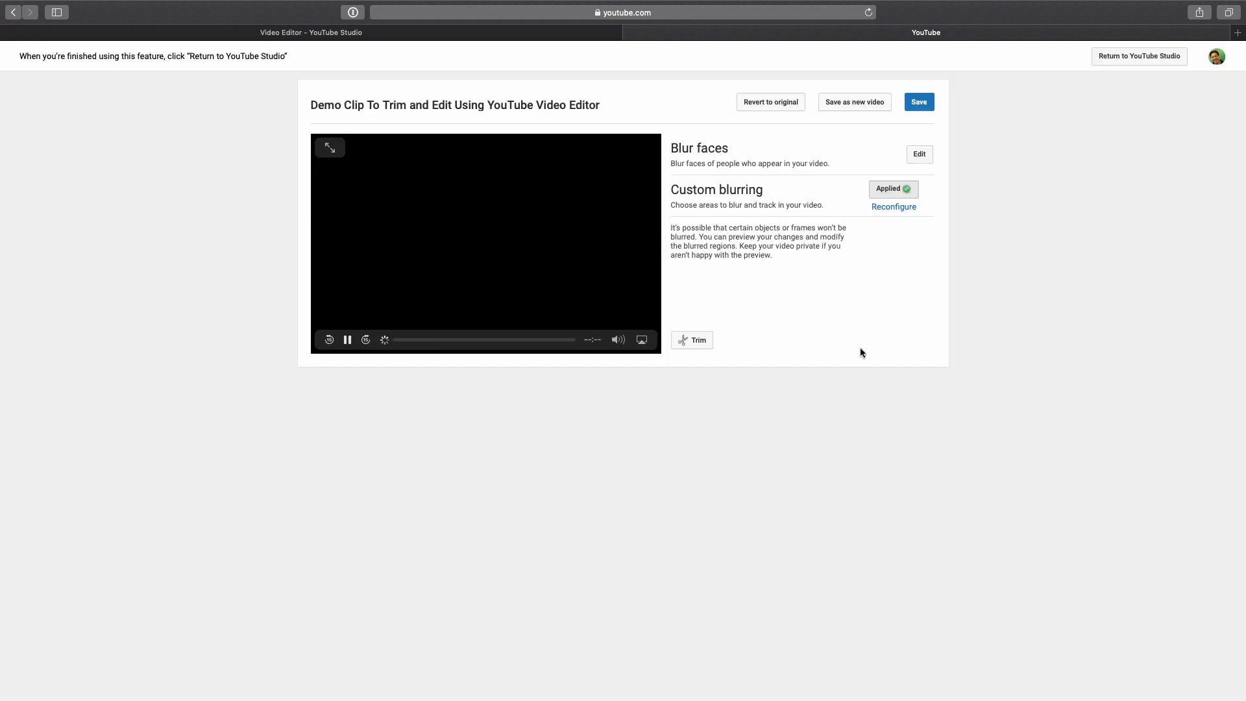
left_click(920, 102)
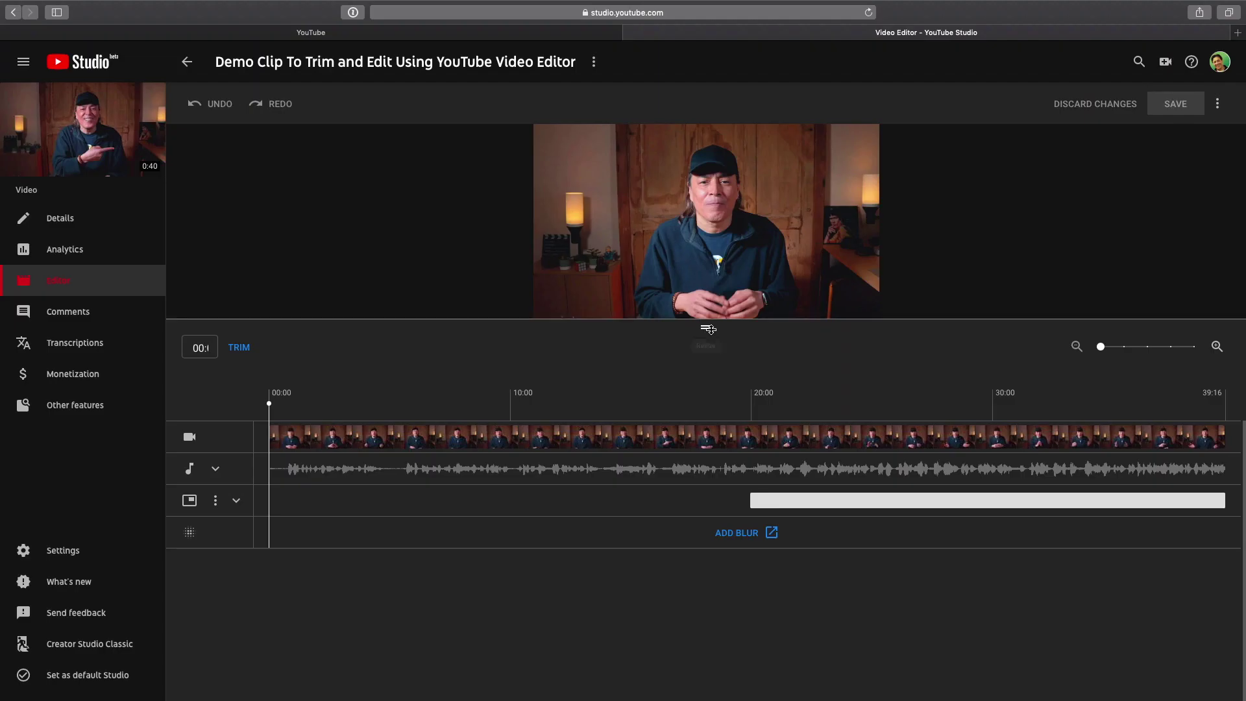
Step: Enlarge the preview, expand the end-screen subscribe and latest-upload rows, and play the clip
left_click_drag(707, 330, 707, 432)
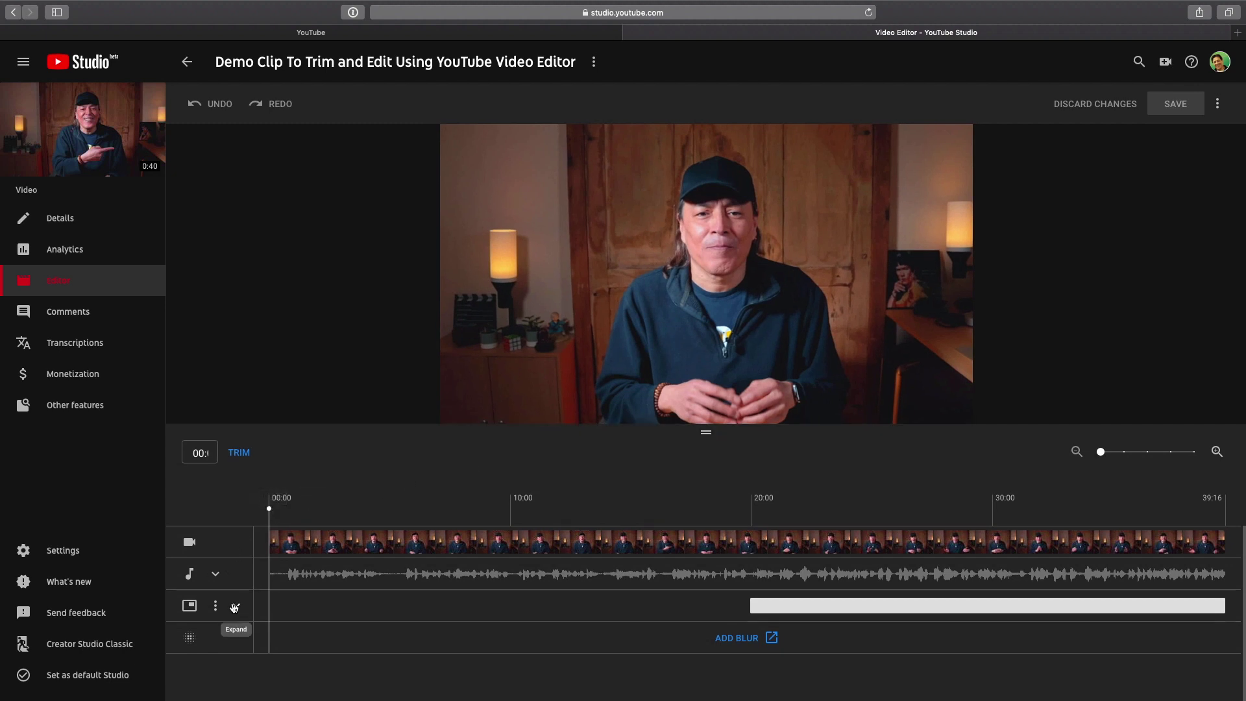
left_click(235, 609)
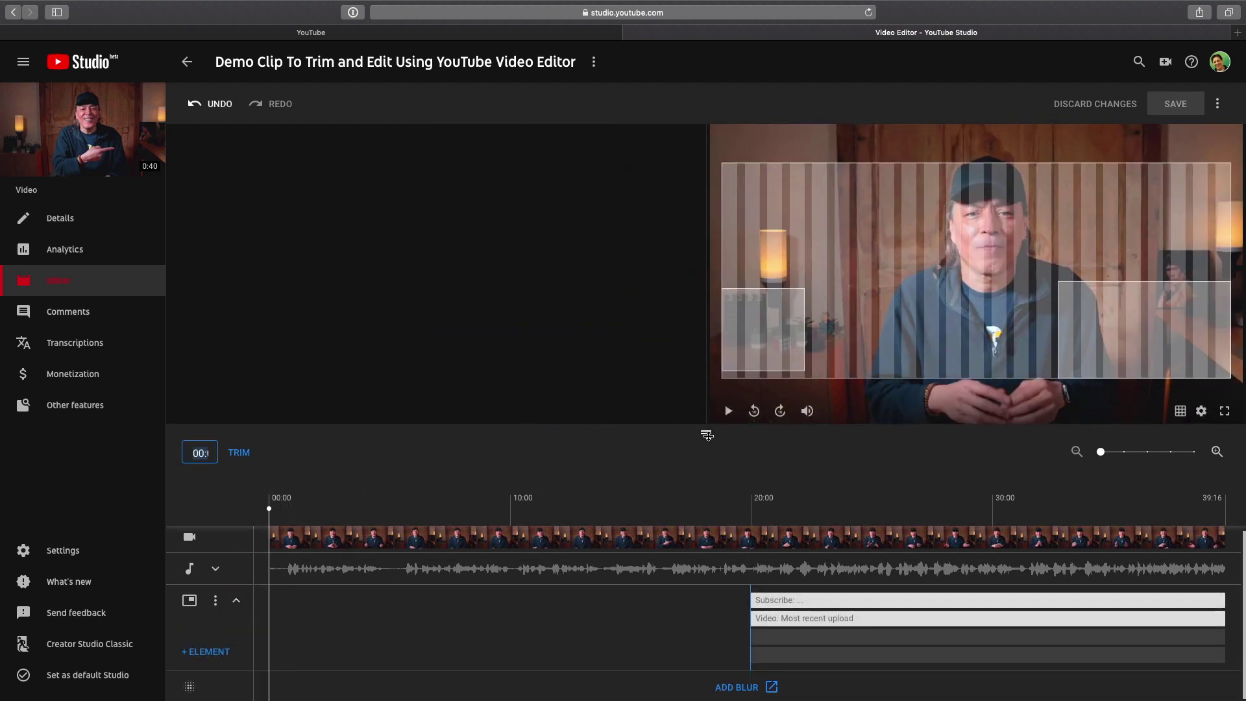
left_click_drag(706, 431, 707, 466)
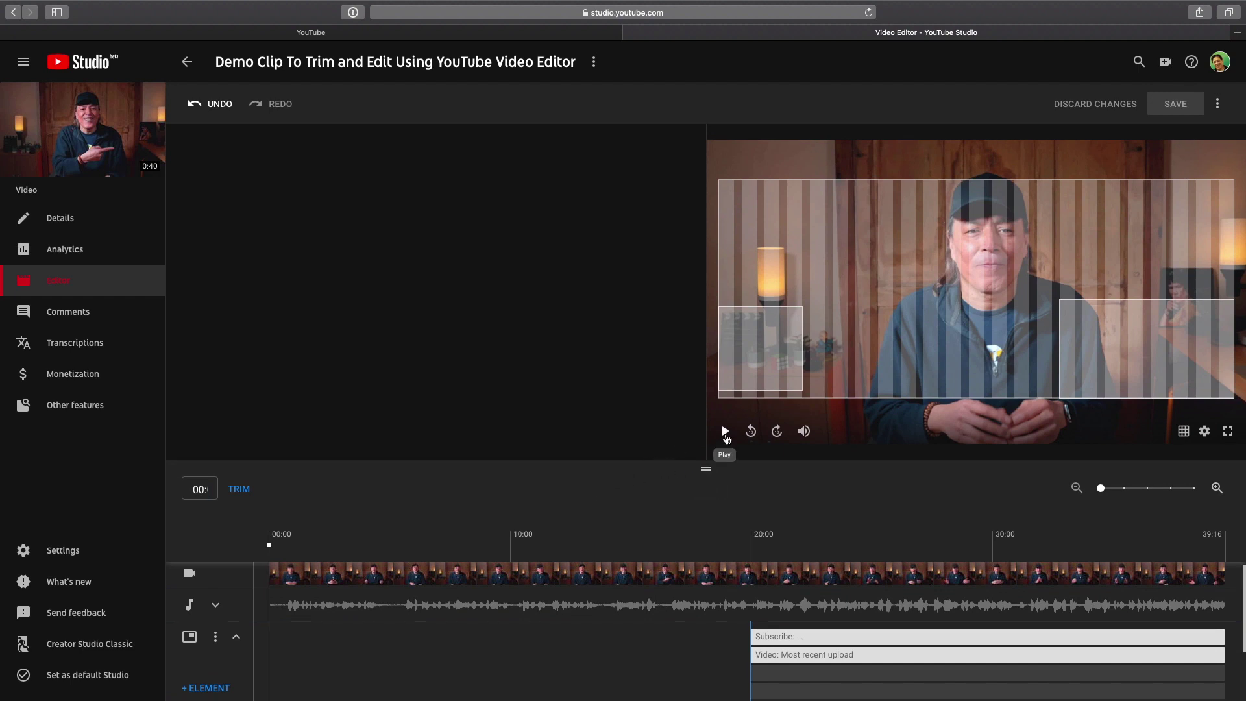
left_click(725, 431)
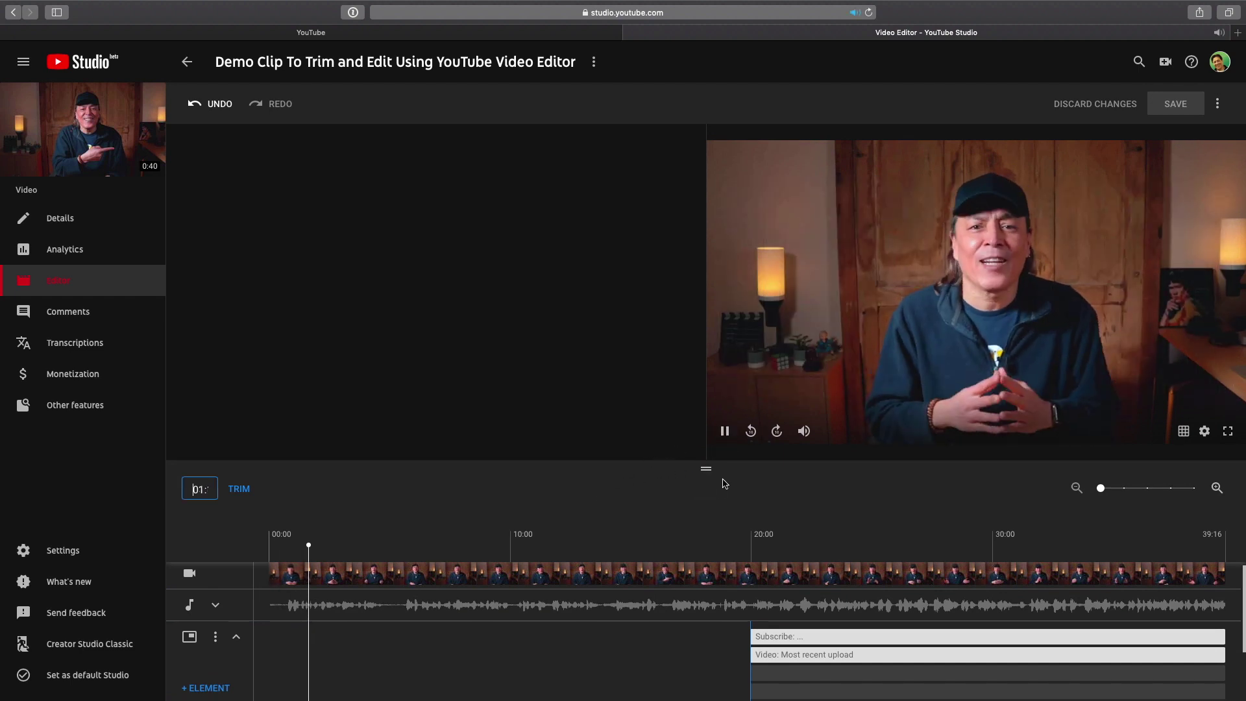